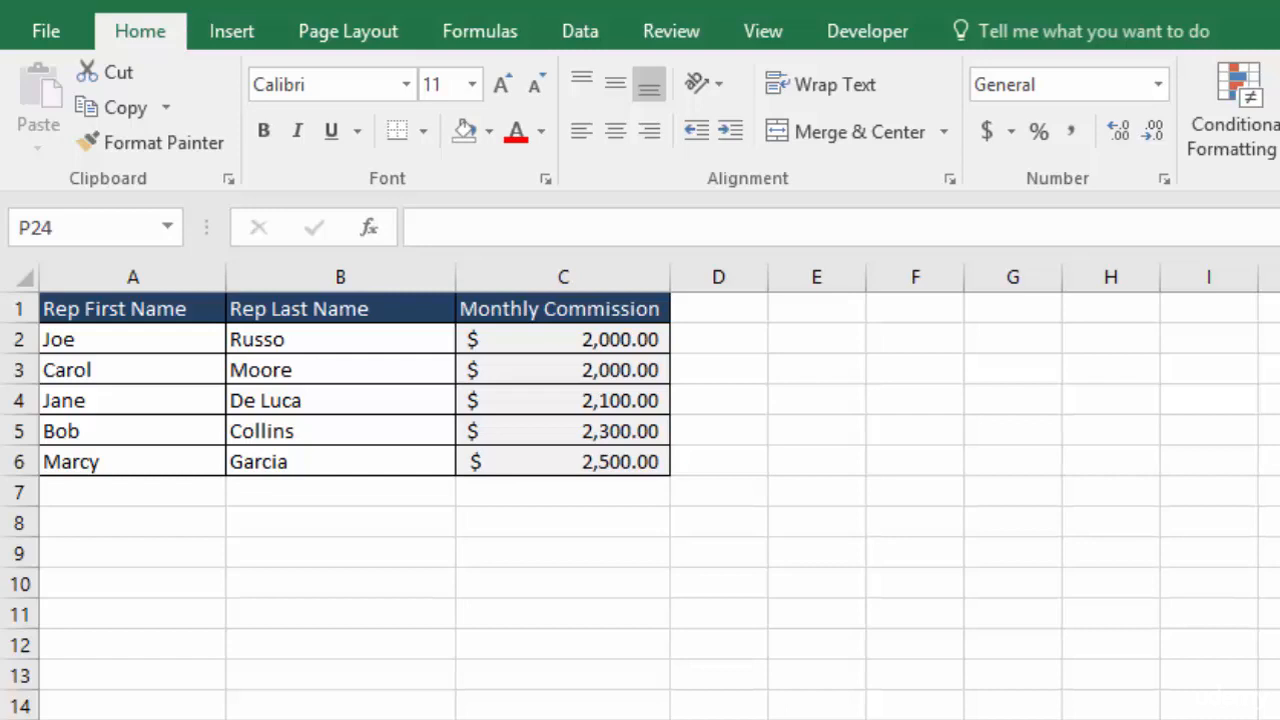
Insert a blank column between the Rep Last Name and Monthly Commission columns
{"action": "left_click", "coordinate": [346, 277]}
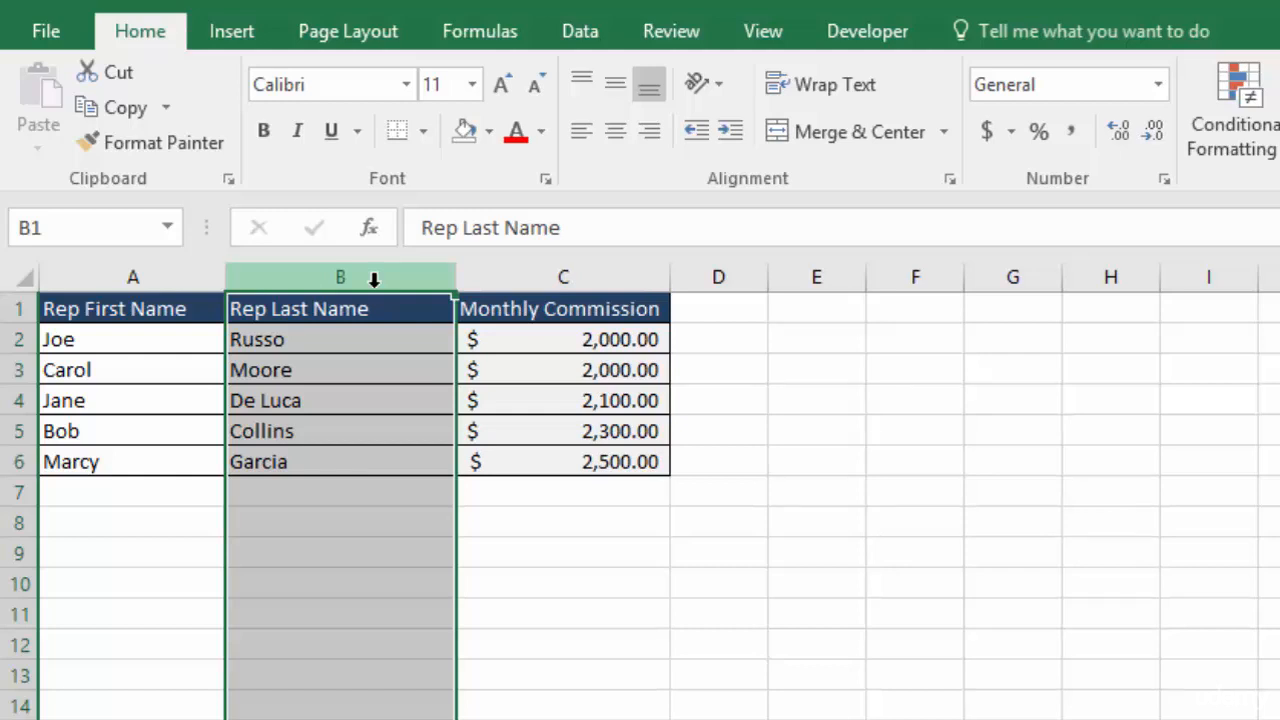
{"action": "left_click", "coordinate": [522, 278]}
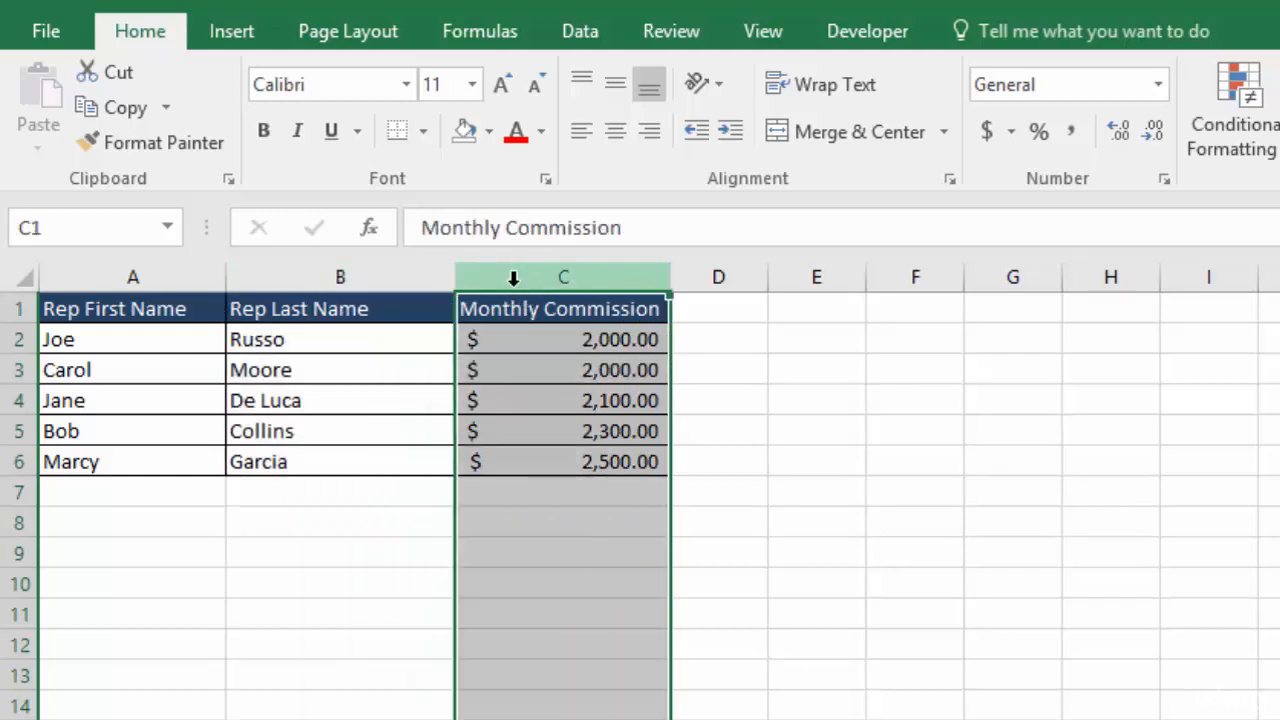
{"action": "right_click", "coordinate": [514, 288]}
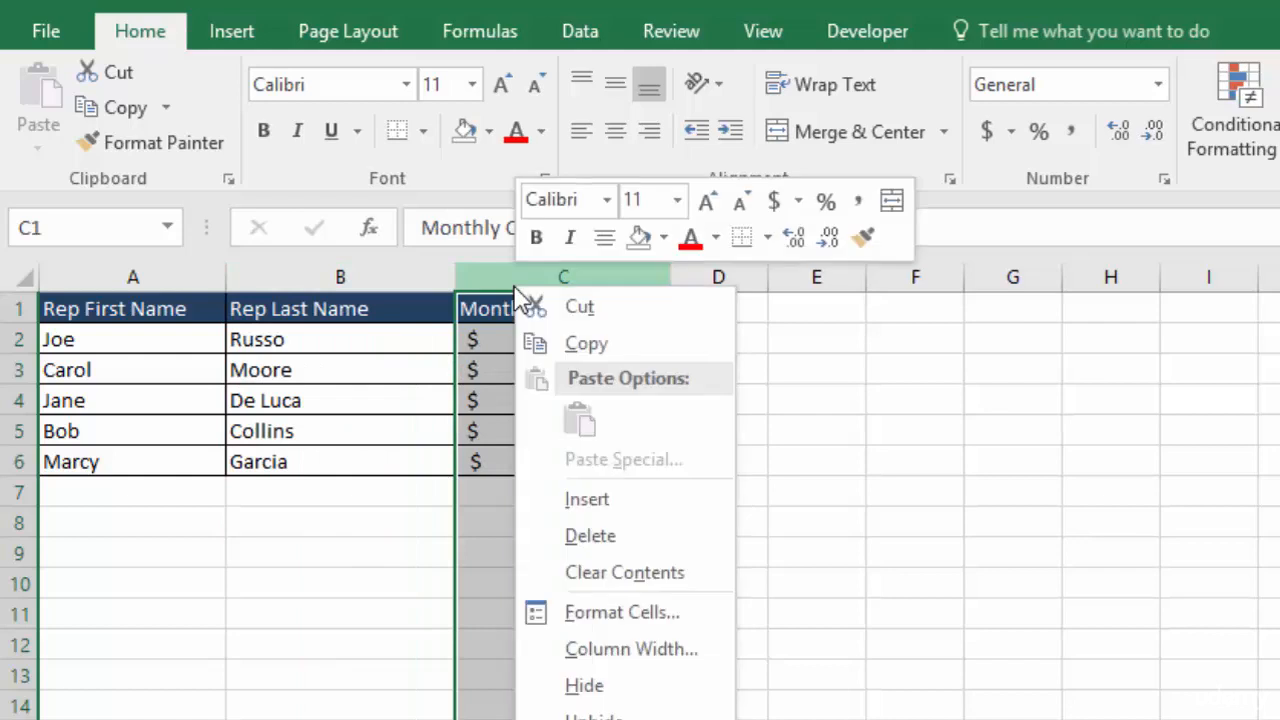
{"action": "left_click", "coordinate": [609, 500]}
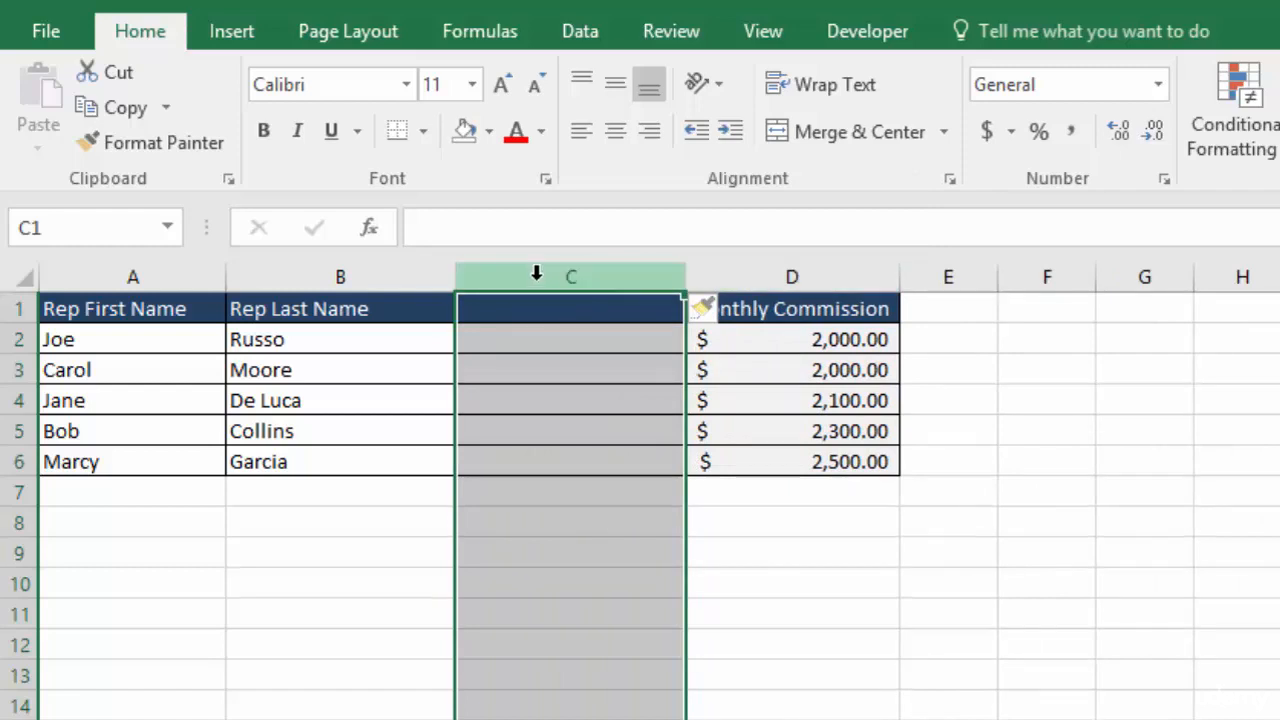
Enter the formula =CONCATENATE(A2,B2) in cell C2 to join the first and last names
{"action": "left_click", "coordinate": [514, 338]}
{"action": "type", "text": "="}
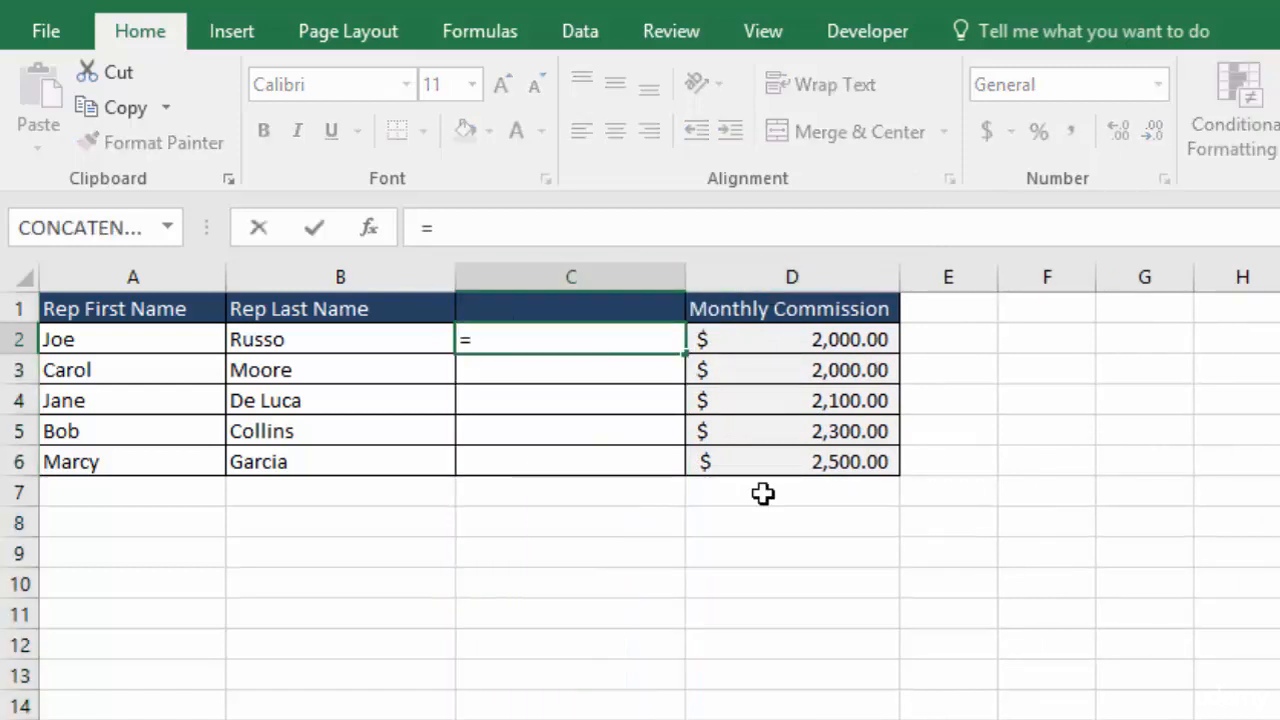
{"action": "type", "text": "conc"}
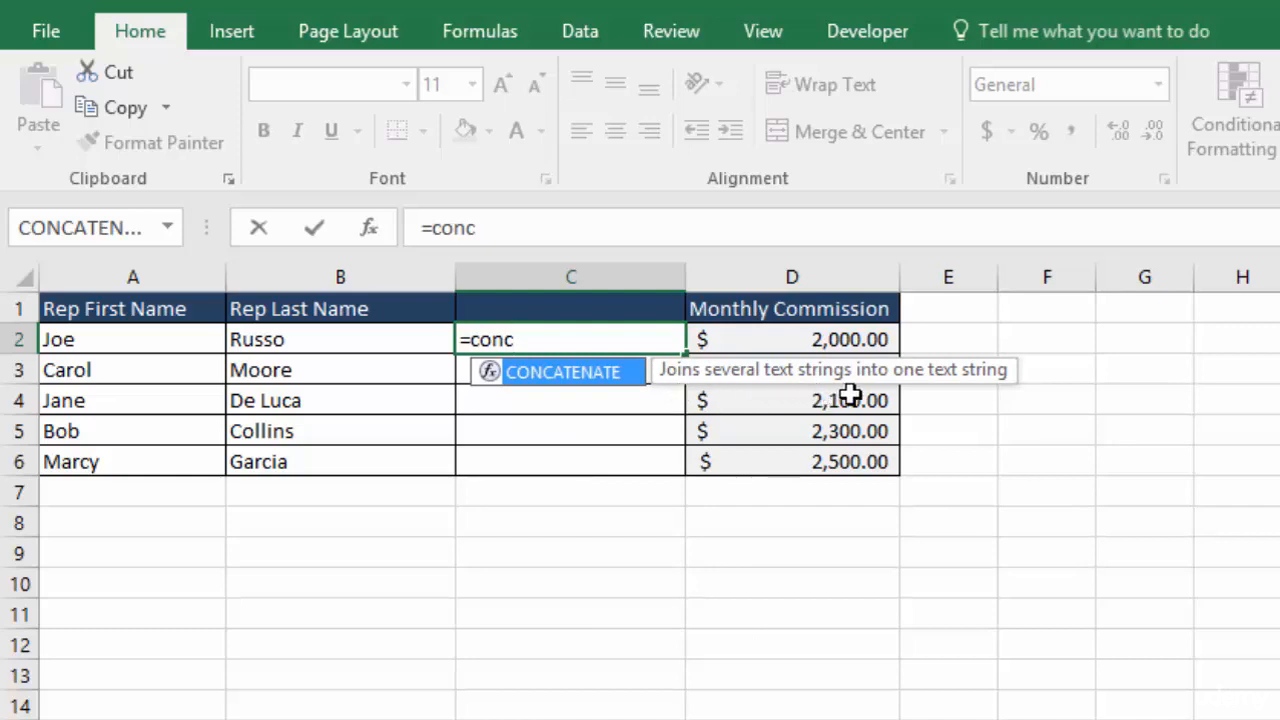
{"action": "double_click", "coordinate": [579, 376]}
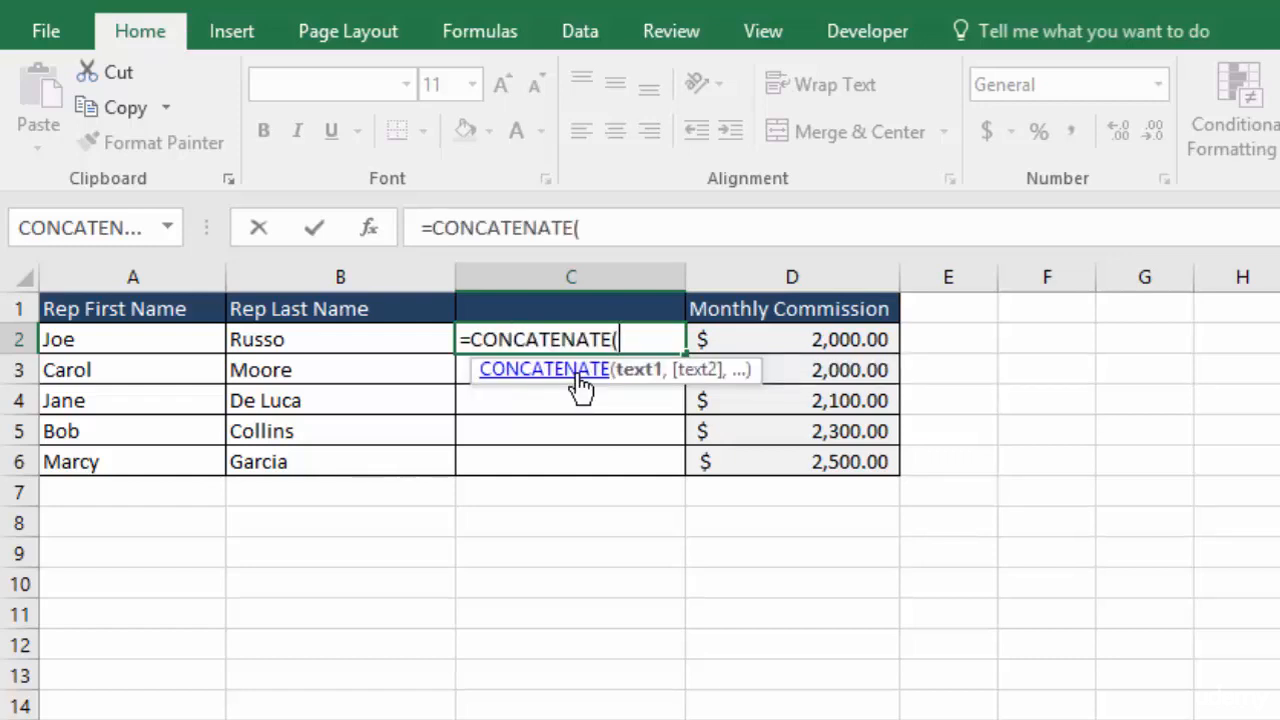
{"action": "left_click", "coordinate": [98, 341]}
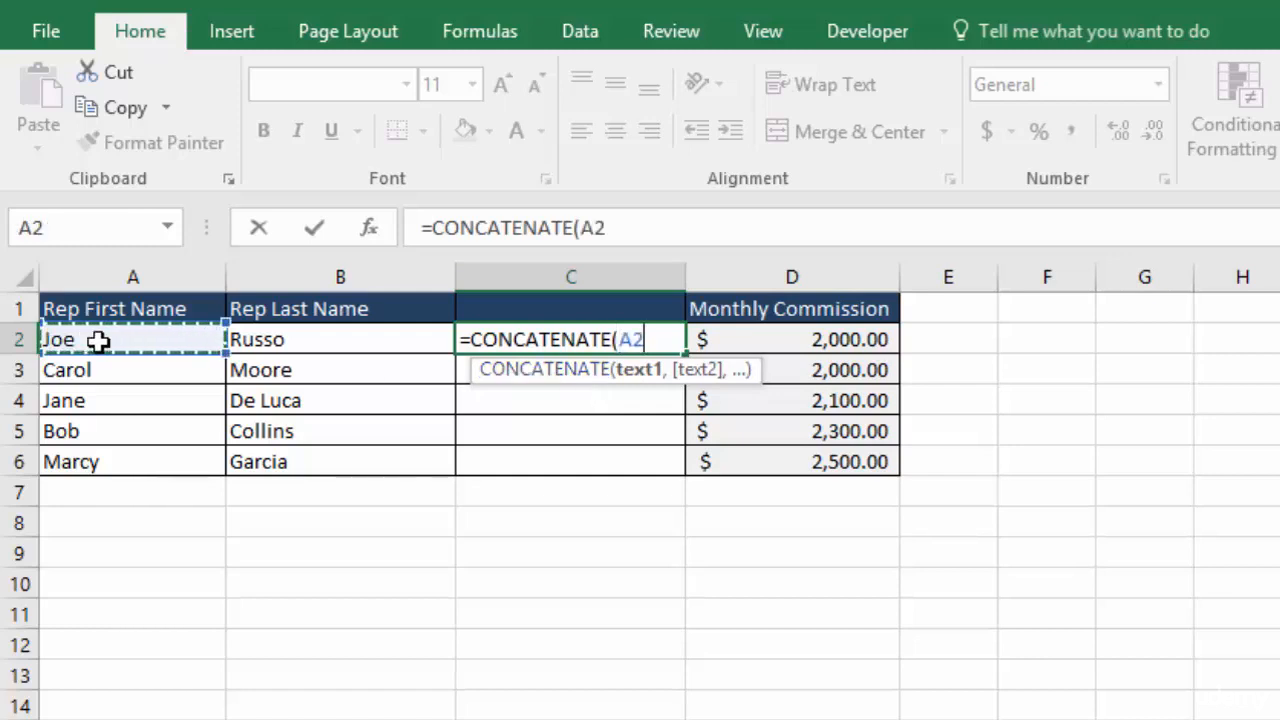
{"action": "type", "text": ","}
{"action": "left_click", "coordinate": [342, 341]}
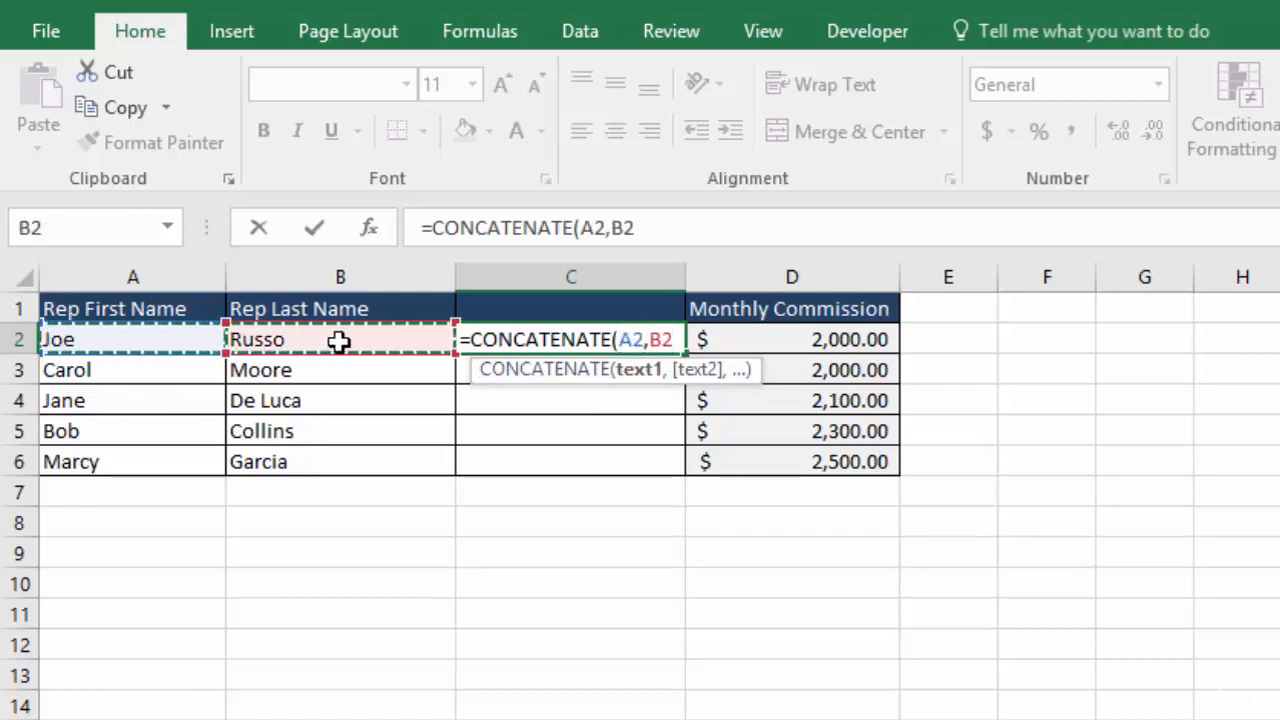
{"action": "key", "text": "Return"}
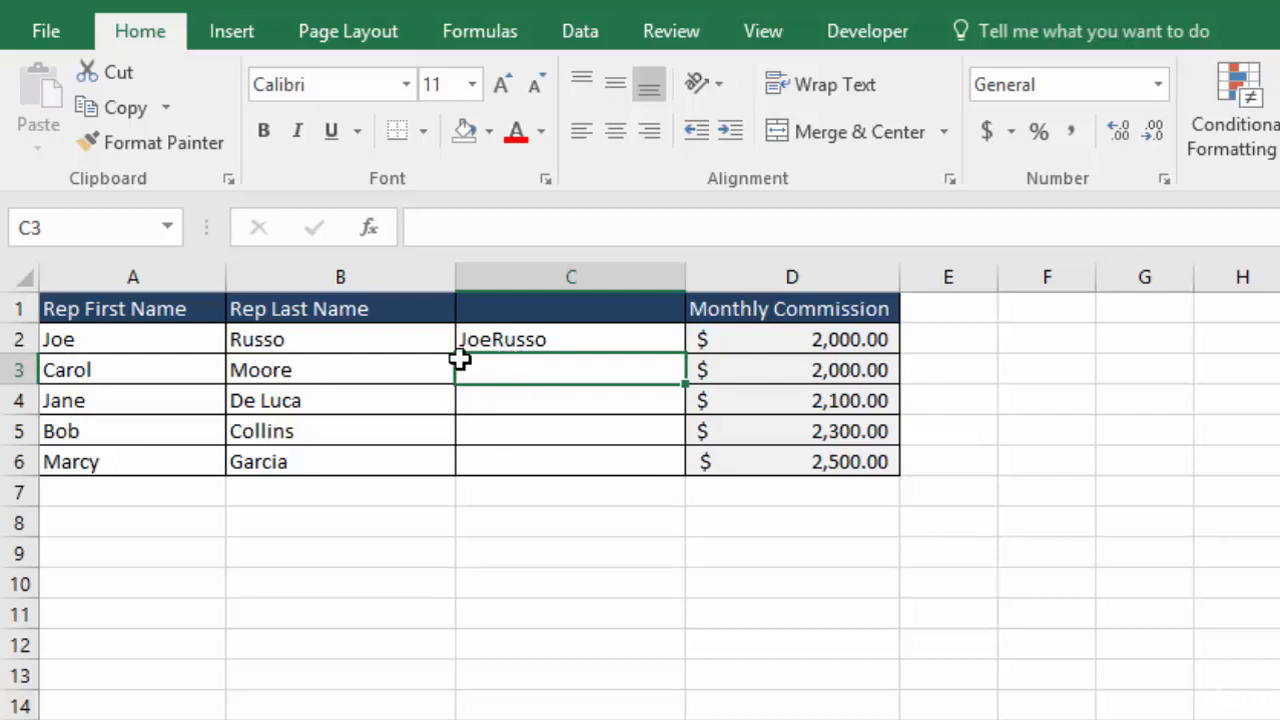
Add a space between the names in C2 by changing its formula to =CONCATENATE(A2," ",B2)
{"action": "double_click", "coordinate": [530, 340]}
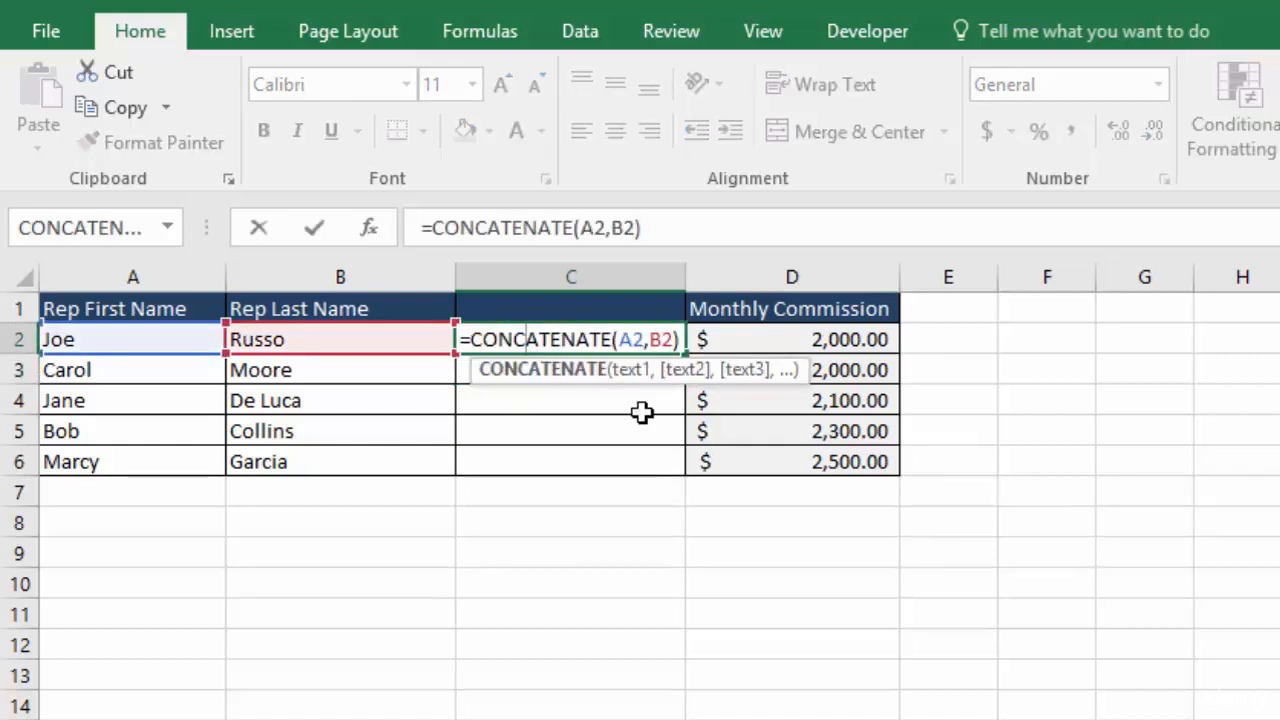
{"action": "left_click", "coordinate": [644, 340]}
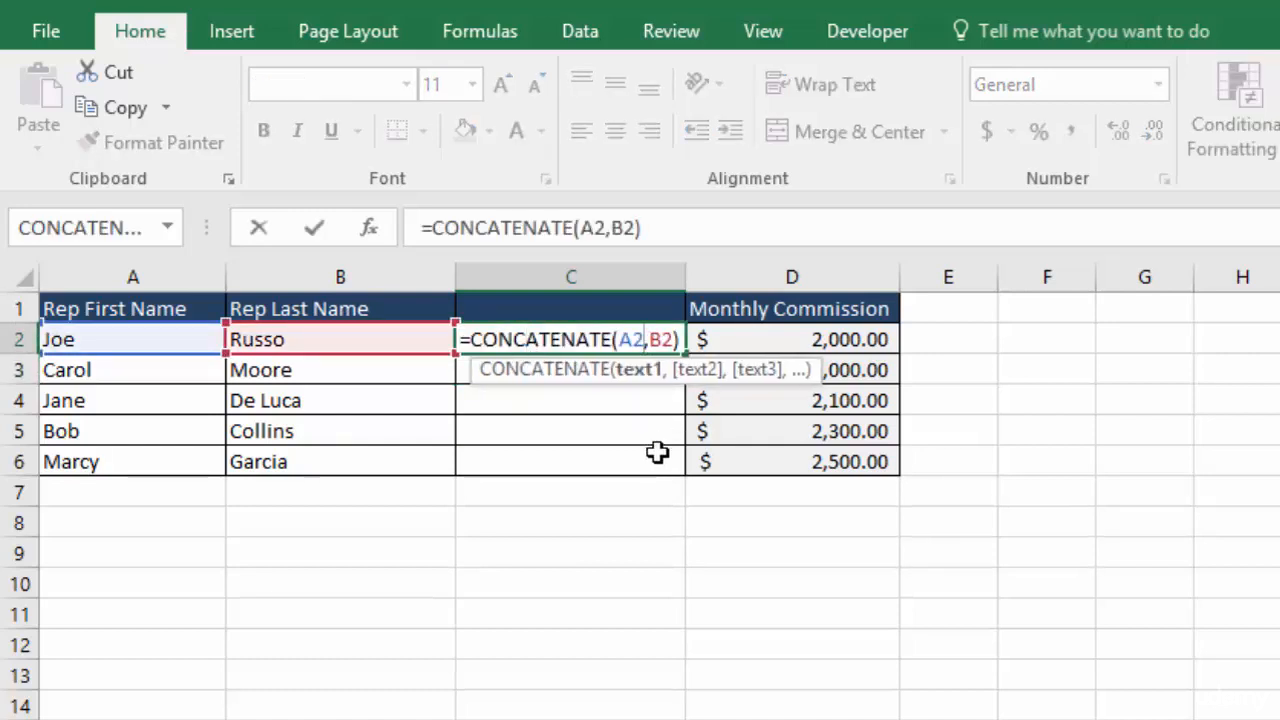
{"action": "key", "text": "Right"}
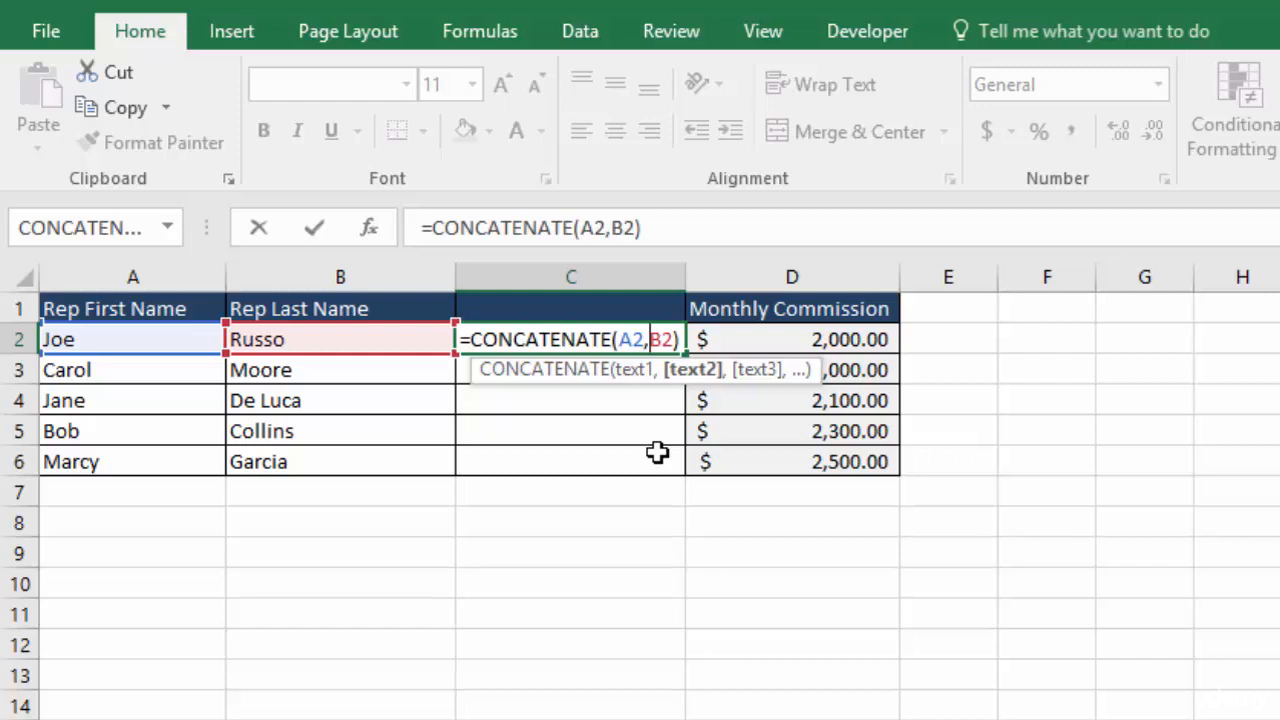
{"action": "type", "text": "\""}
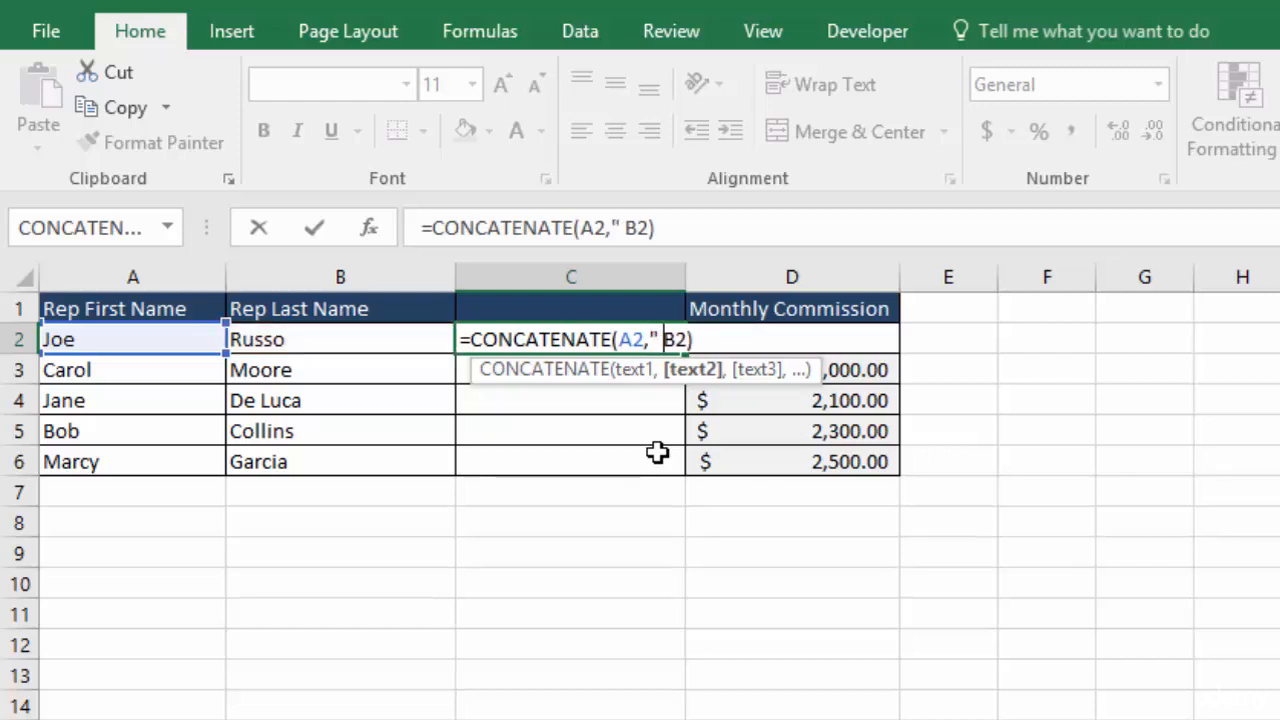
{"action": "type", "text": " \""}
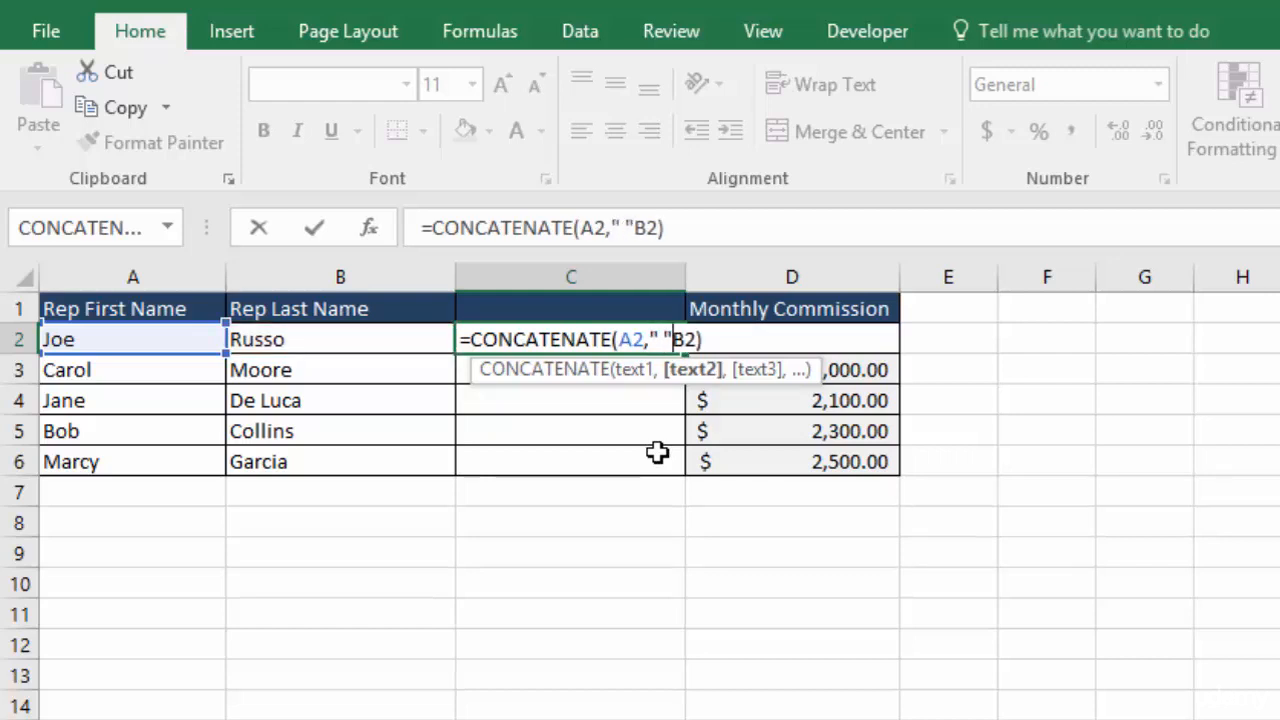
{"action": "type", "text": ","}
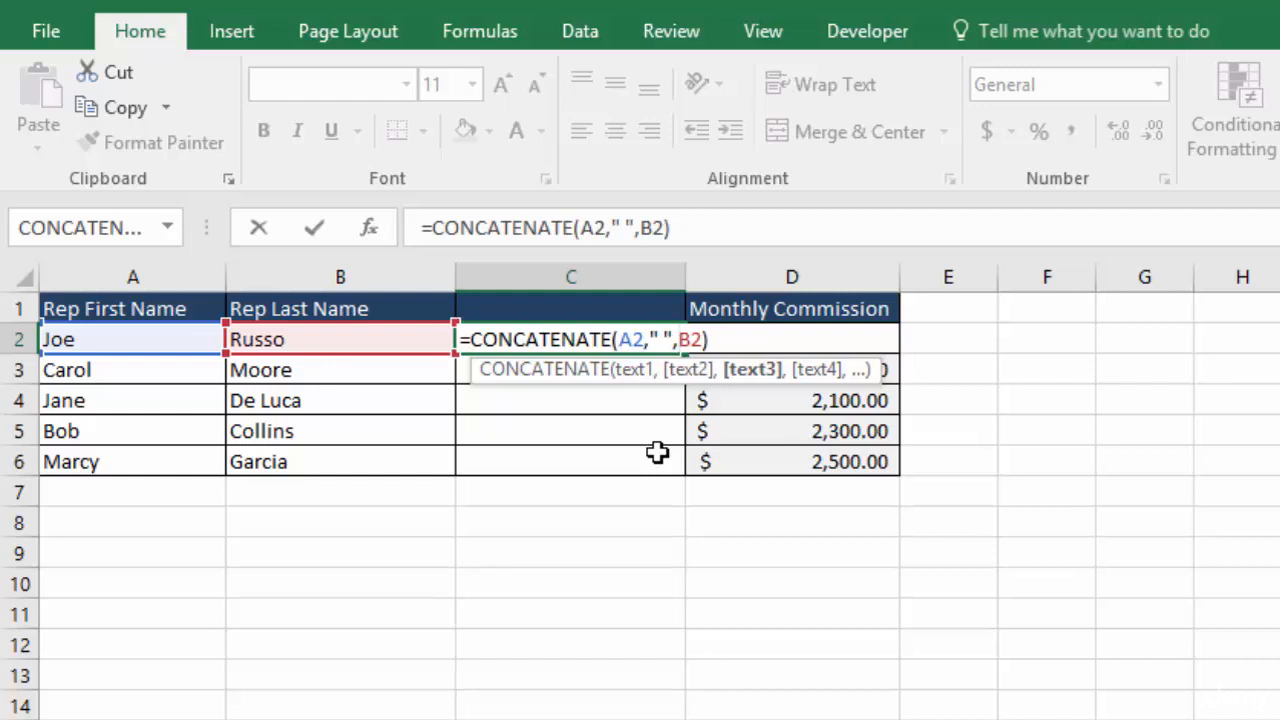
{"action": "left_click", "coordinate": [661, 340]}
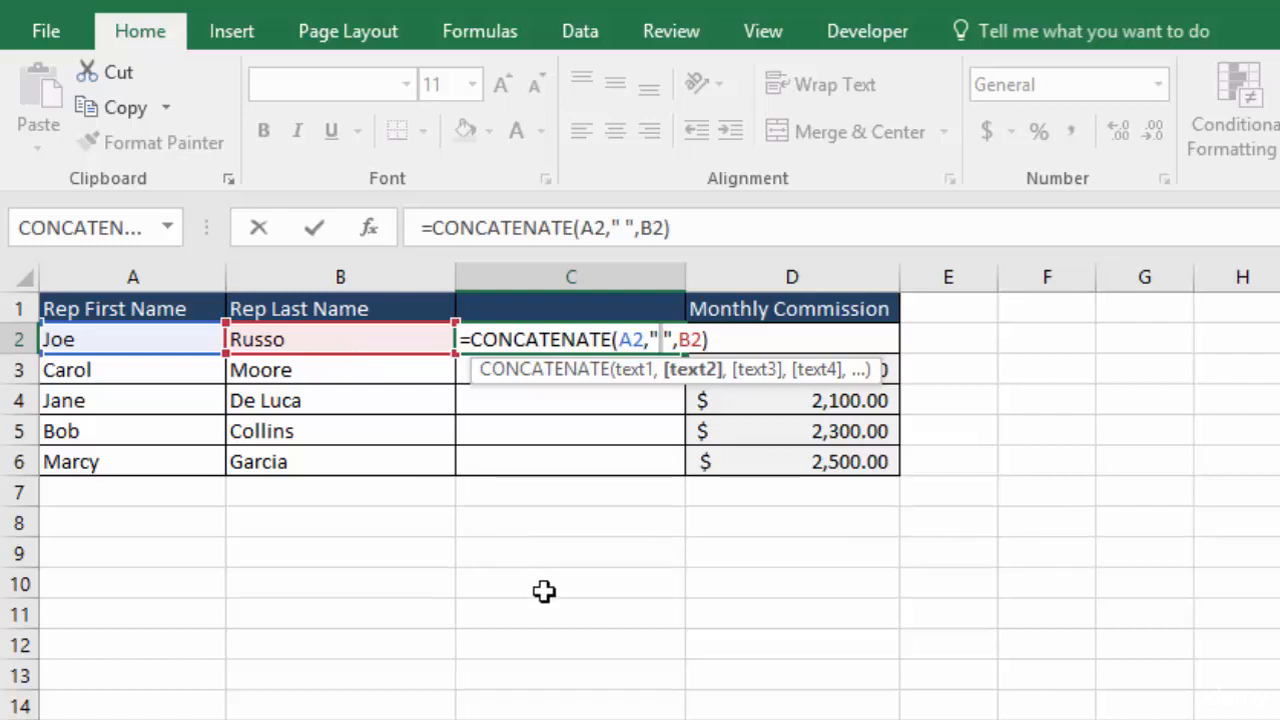
{"action": "key", "text": "Return"}
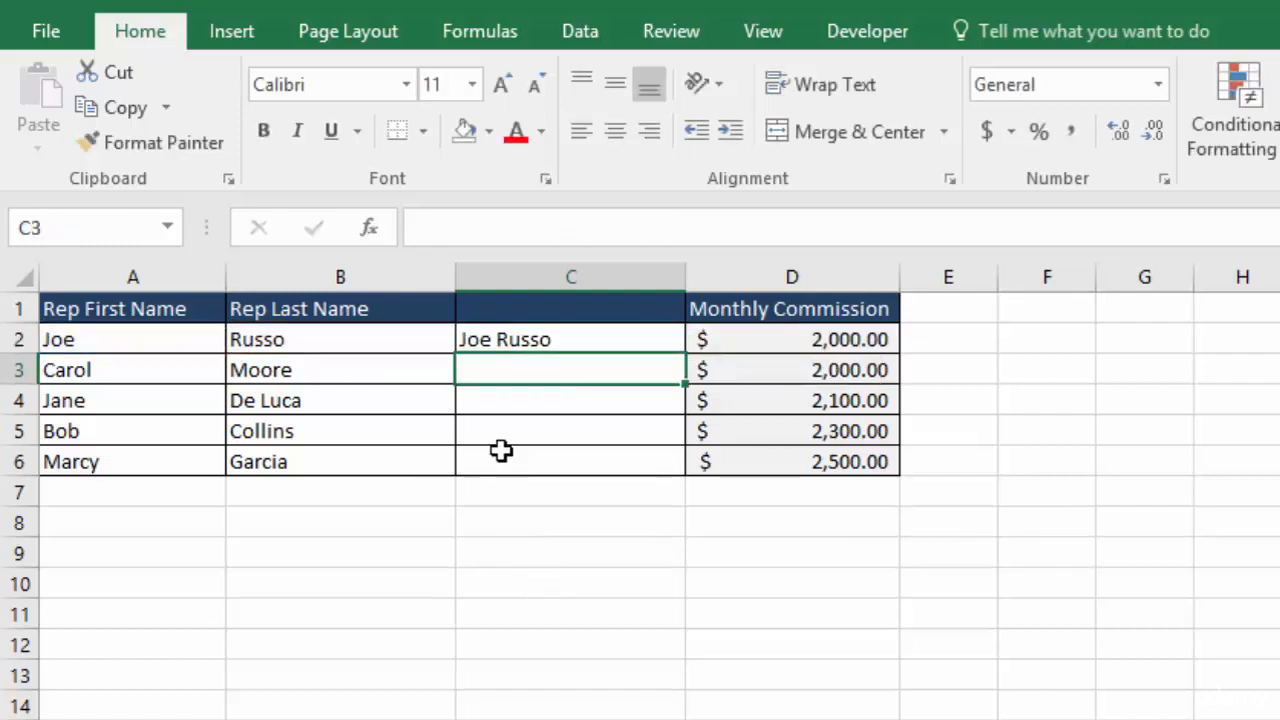
Fill the name-joining formula from C2 down through C6
{"action": "left_click", "coordinate": [599, 340]}
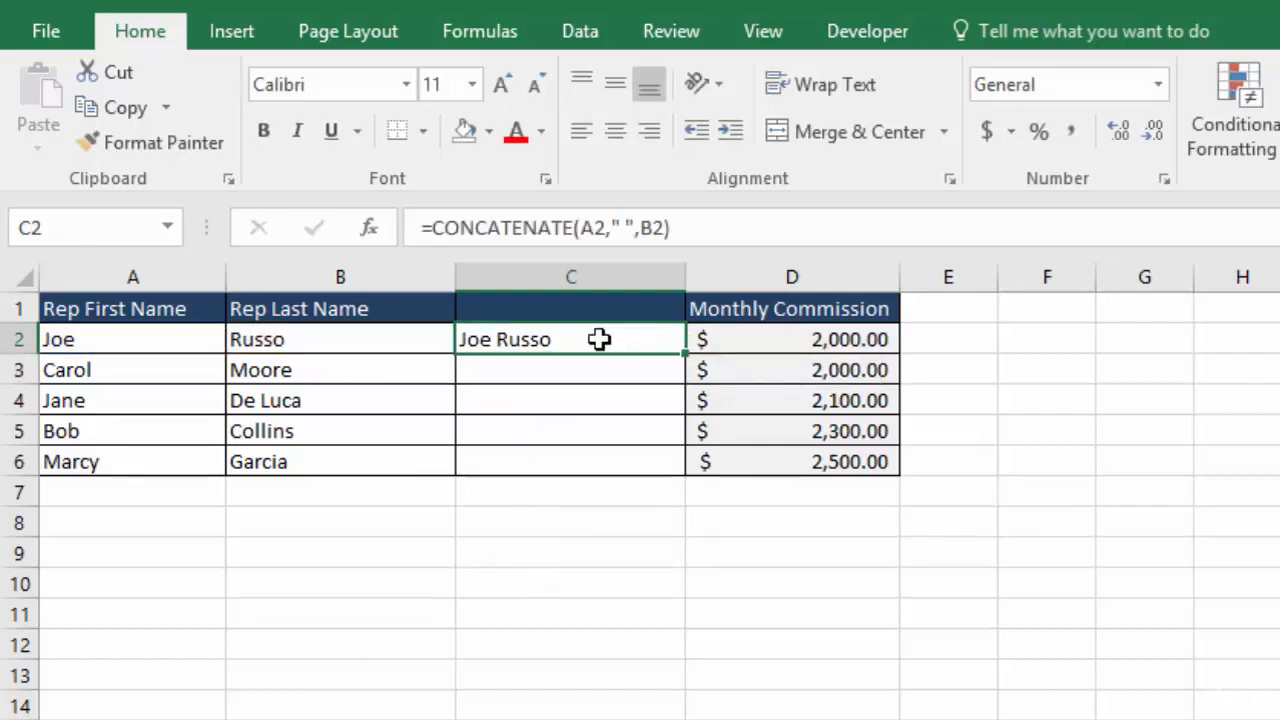
{"action": "left_click_drag", "start_coordinate": [685, 354], "coordinate": [680, 473]}
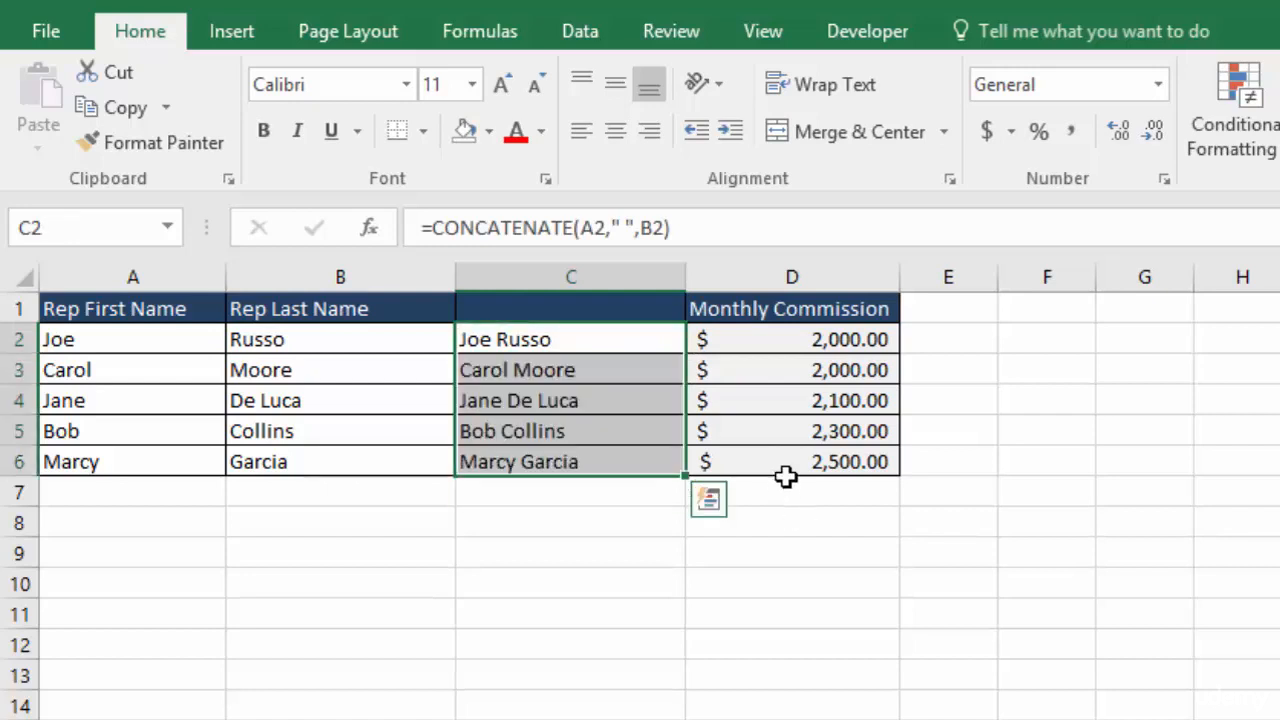
{"action": "left_click", "coordinate": [785, 470]}
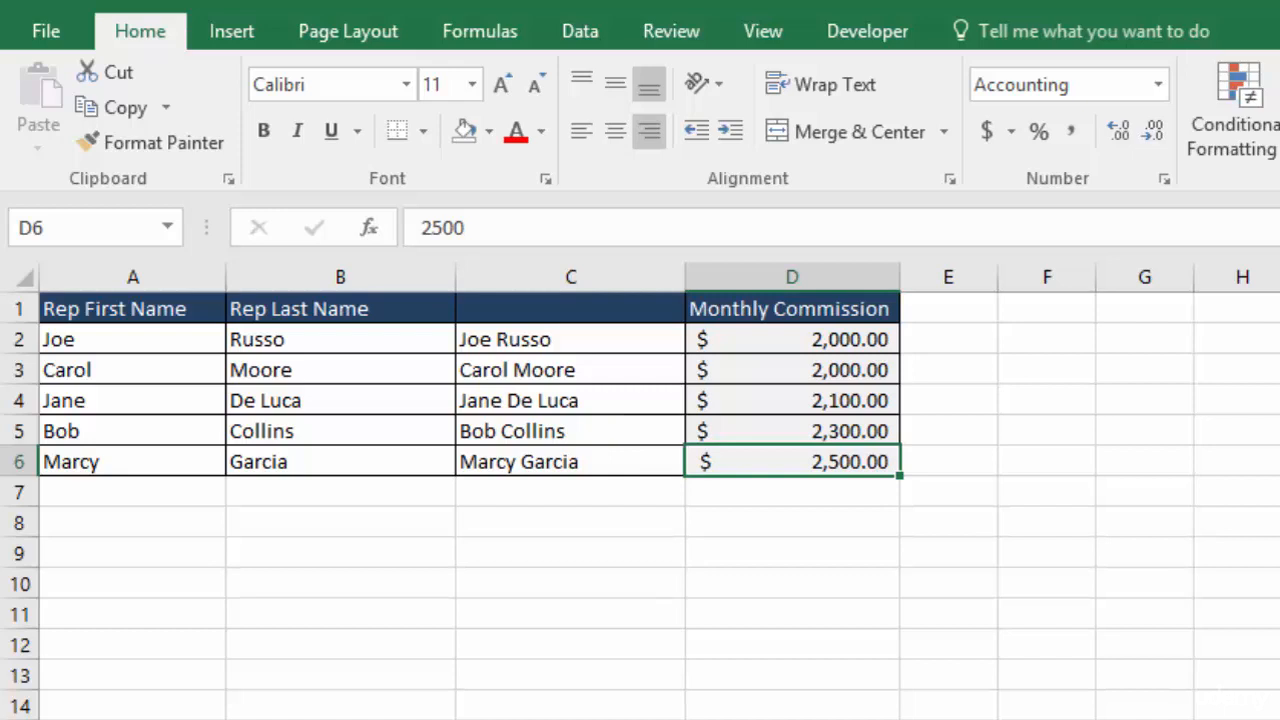
Clear the formulas from cells C2 to C6
{"action": "left_click_drag", "start_coordinate": [575, 462], "coordinate": [575, 343]}
{"action": "key", "text": "Delete"}
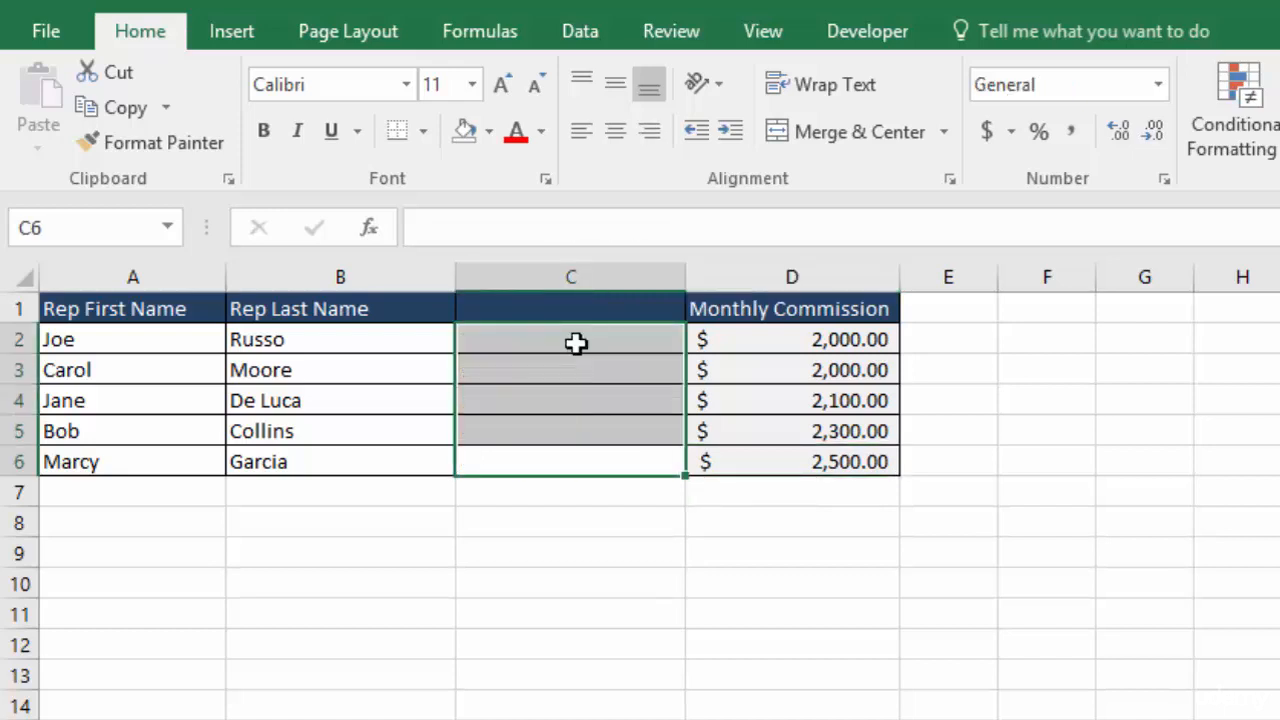
Start a formula in C2 by inserting the CONCATENATE function from the Text category, keeping the name columns uncovered
{"action": "left_click", "coordinate": [562, 341]}
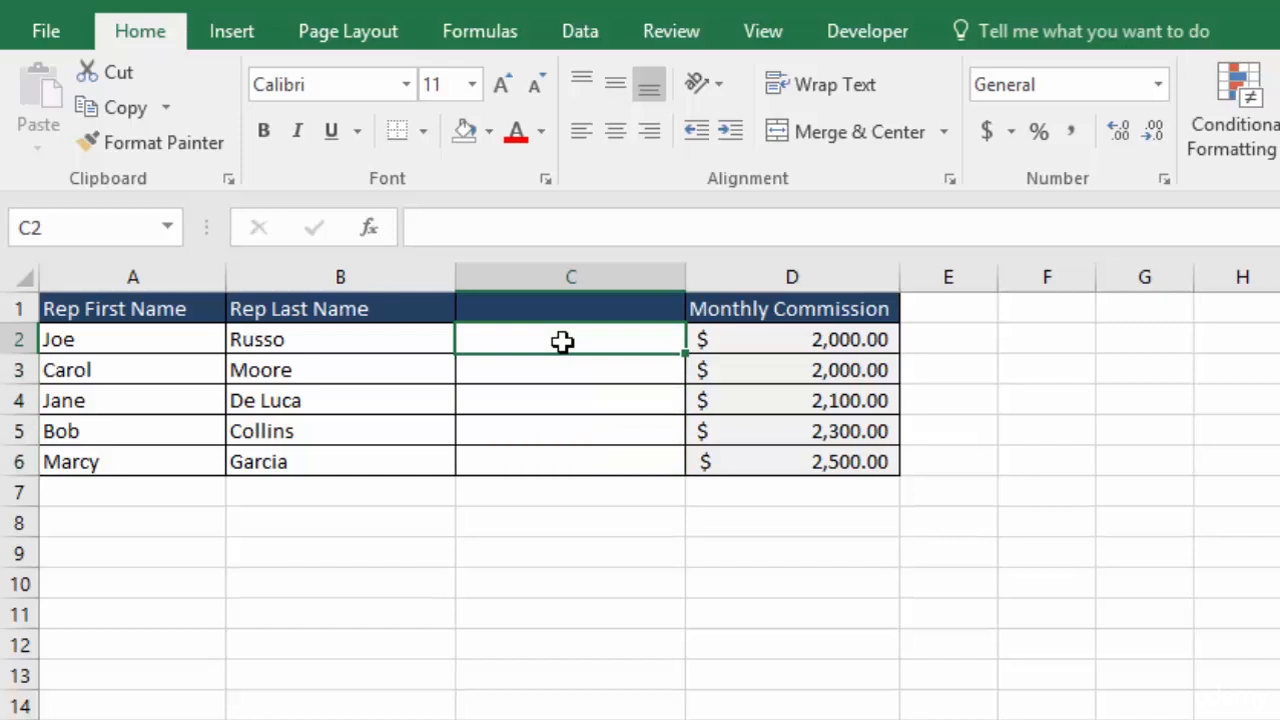
{"action": "type", "text": "="}
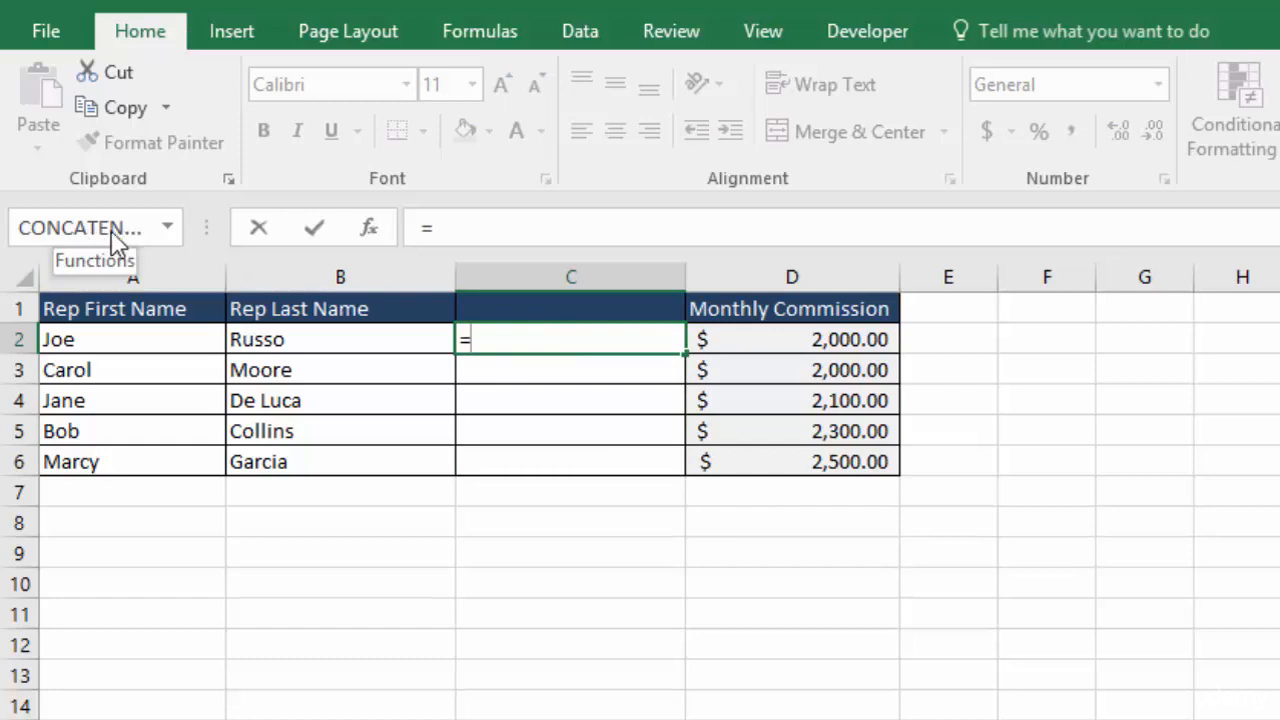
{"action": "left_click", "coordinate": [168, 228]}
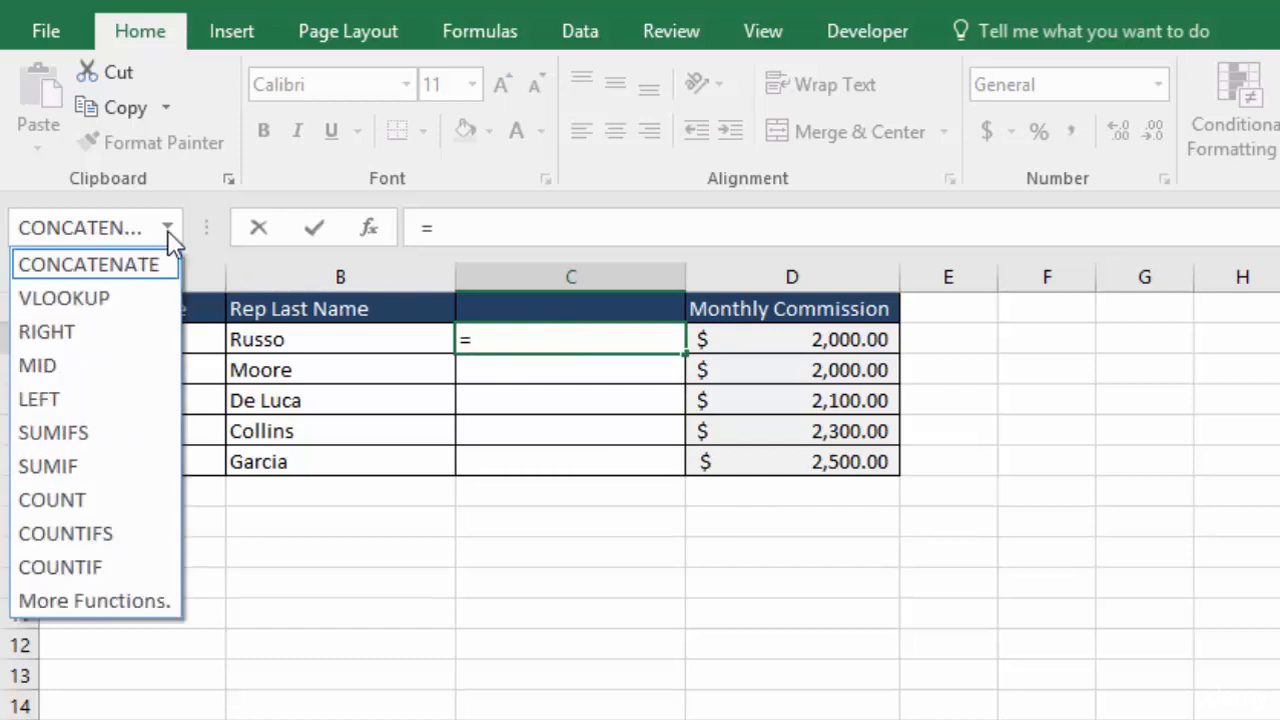
{"action": "left_click", "coordinate": [169, 228]}
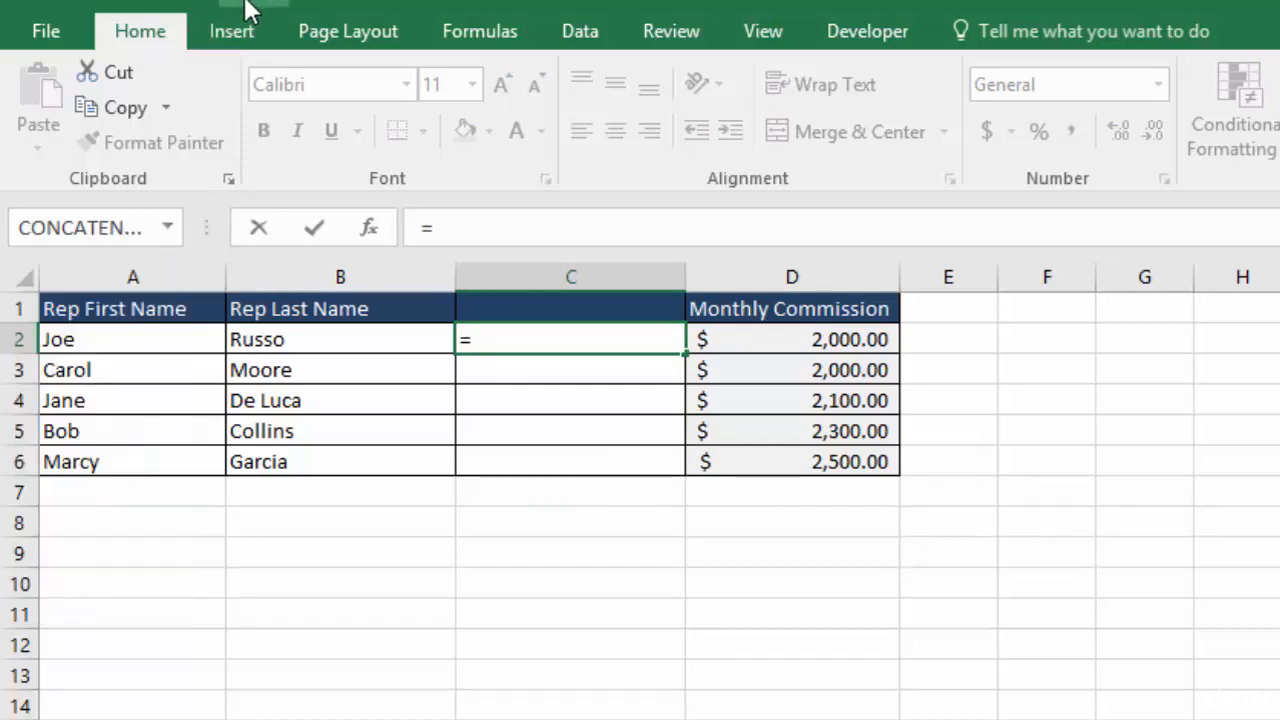
{"action": "left_click", "coordinate": [493, 32]}
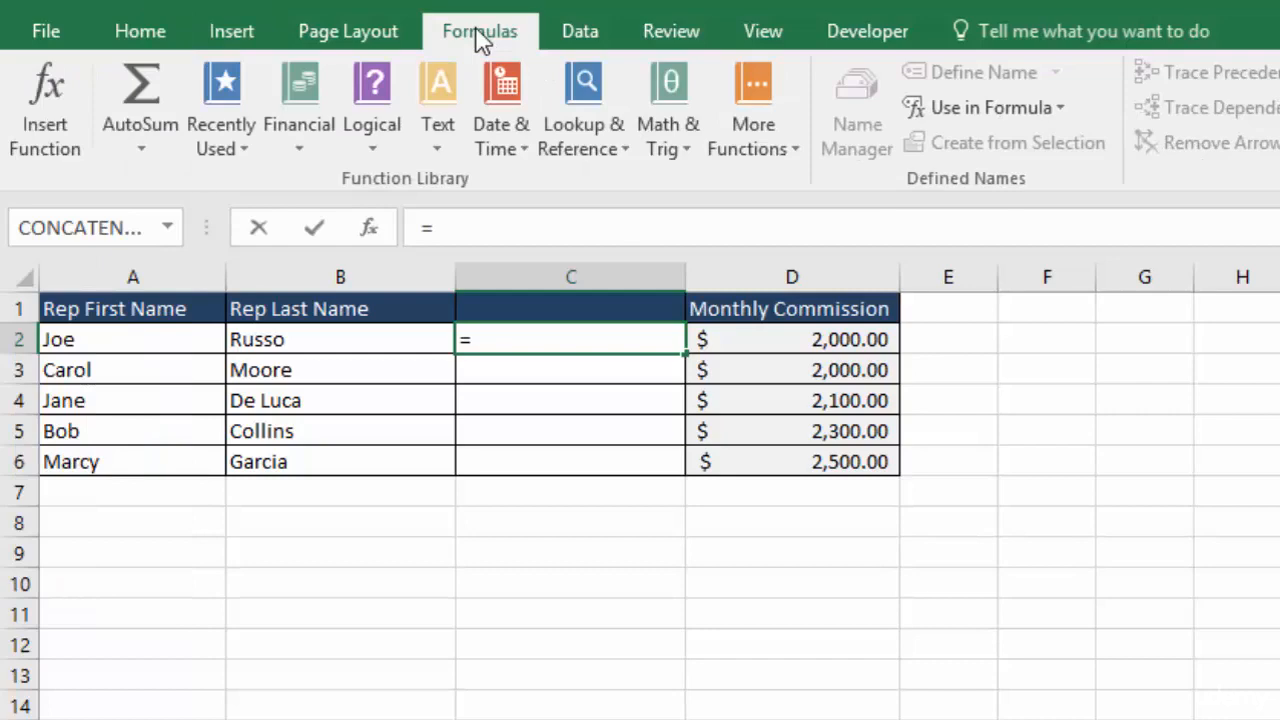
{"action": "left_click", "coordinate": [40, 108]}
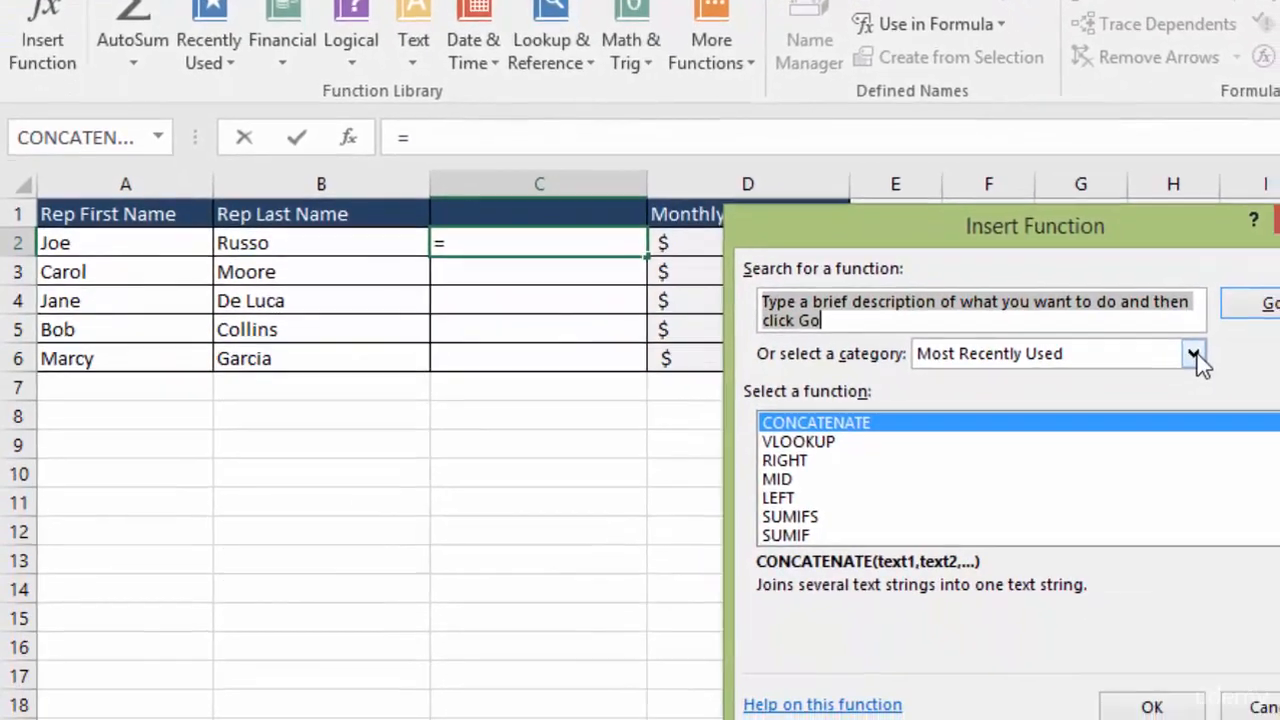
{"action": "left_click", "coordinate": [1195, 354]}
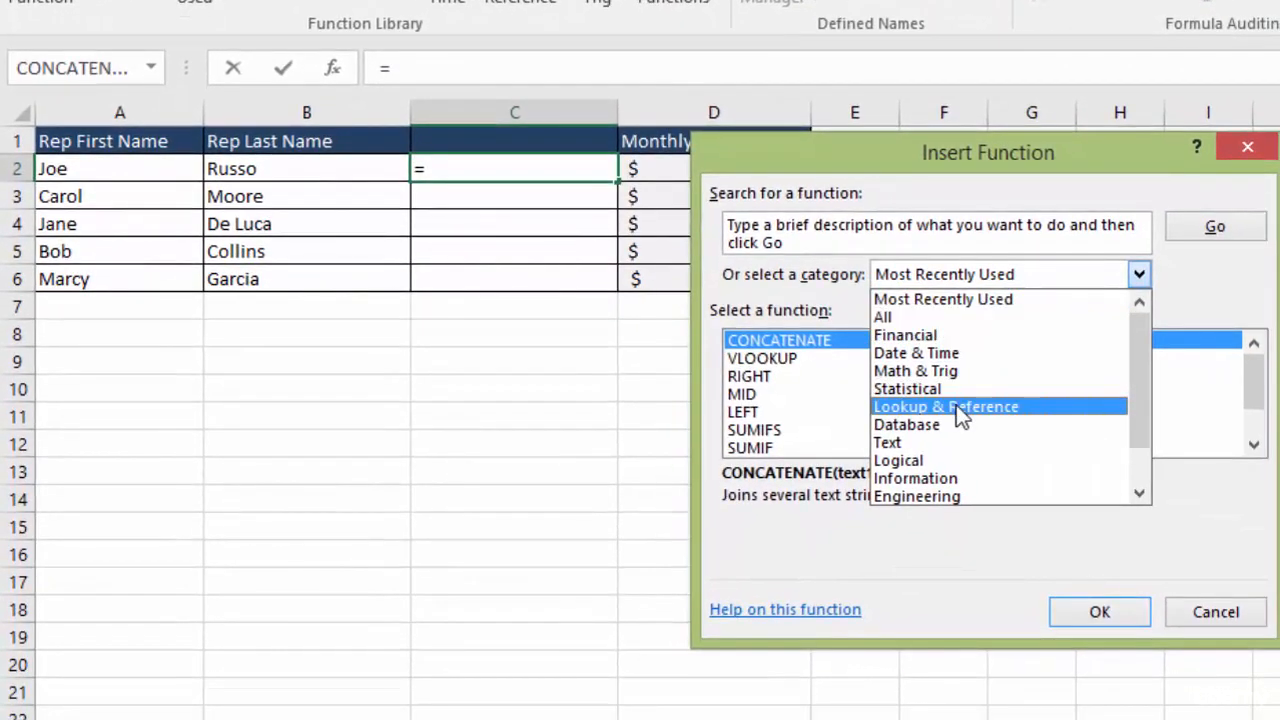
{"action": "left_click", "coordinate": [953, 447]}
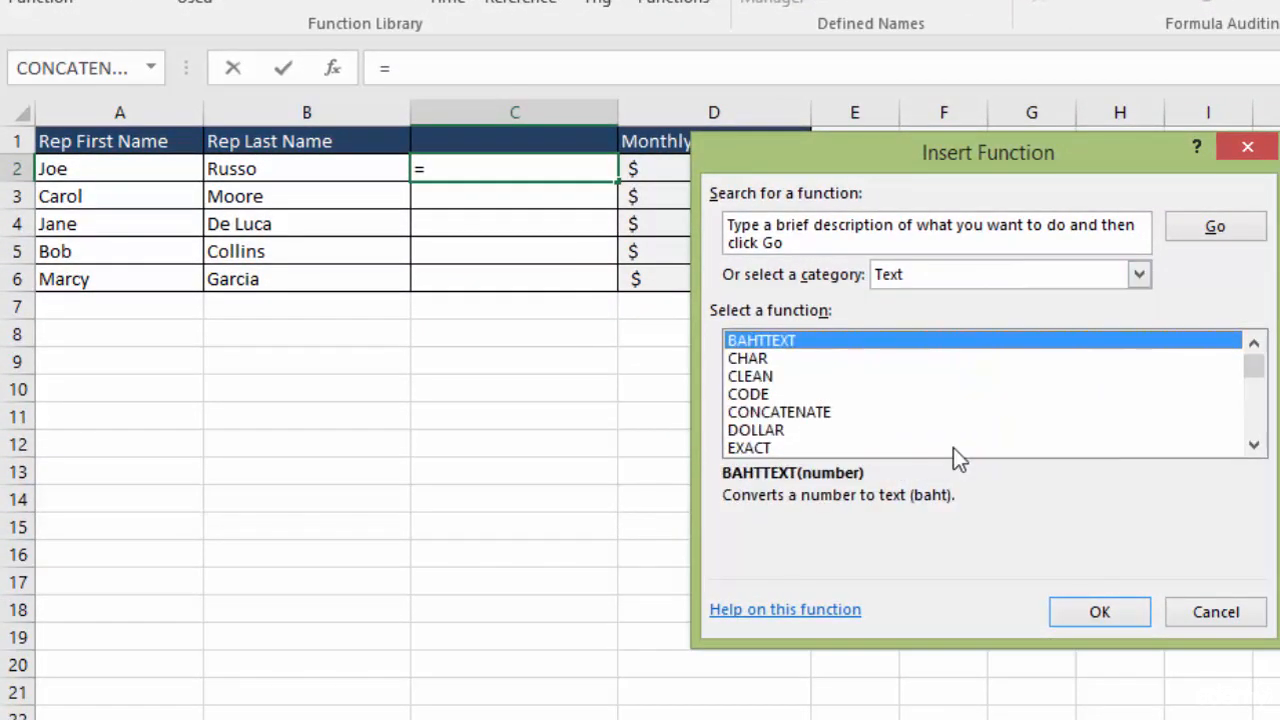
{"action": "double_click", "coordinate": [803, 413]}
{"action": "left_click_drag", "start_coordinate": [750, 171], "coordinate": [783, 167]}
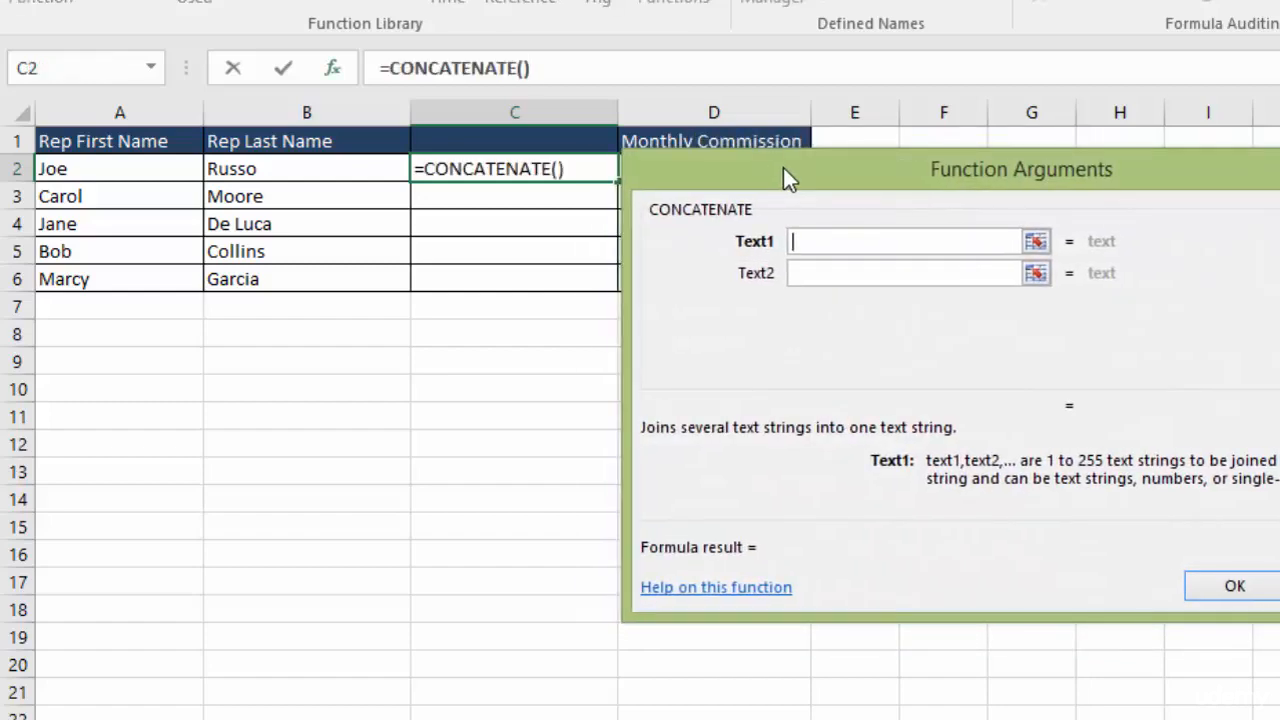
Set the CONCATENATE arguments to A2 for Text1, a quoted space for Text2 and B2 for Text3
{"action": "left_click", "coordinate": [88, 169]}
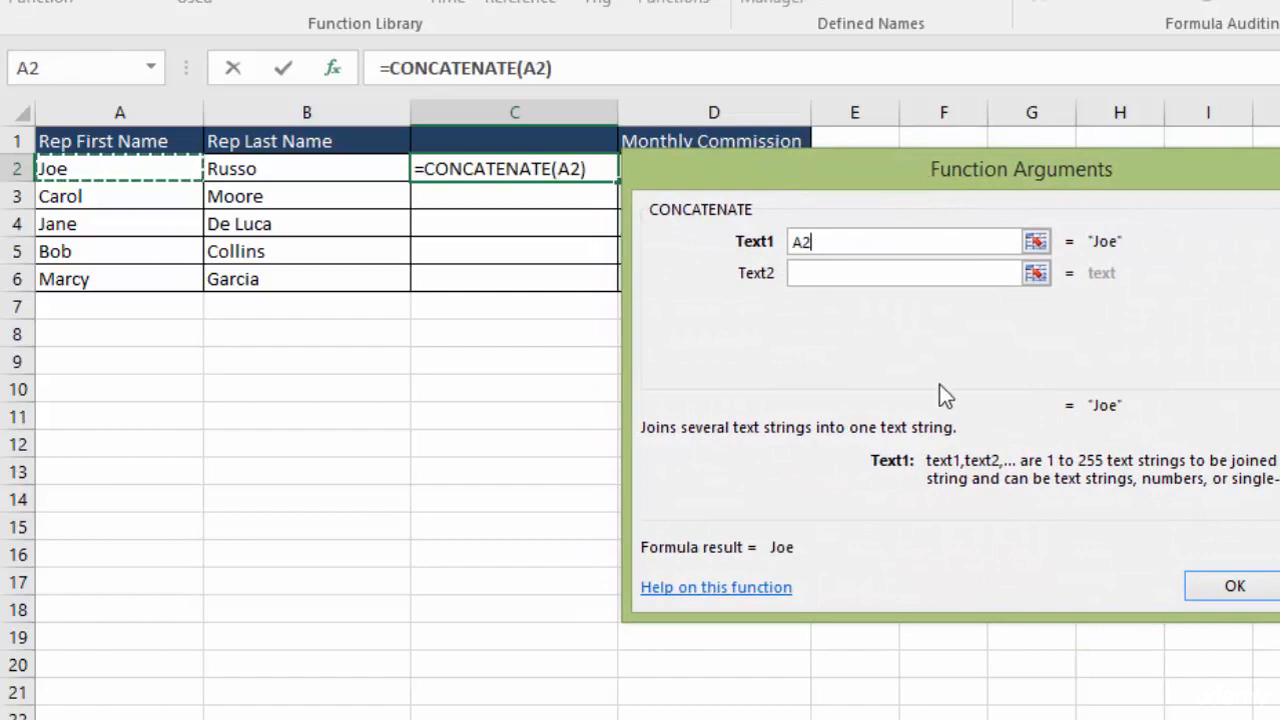
{"action": "left_click", "coordinate": [845, 272]}
{"action": "type", "text": "\""}
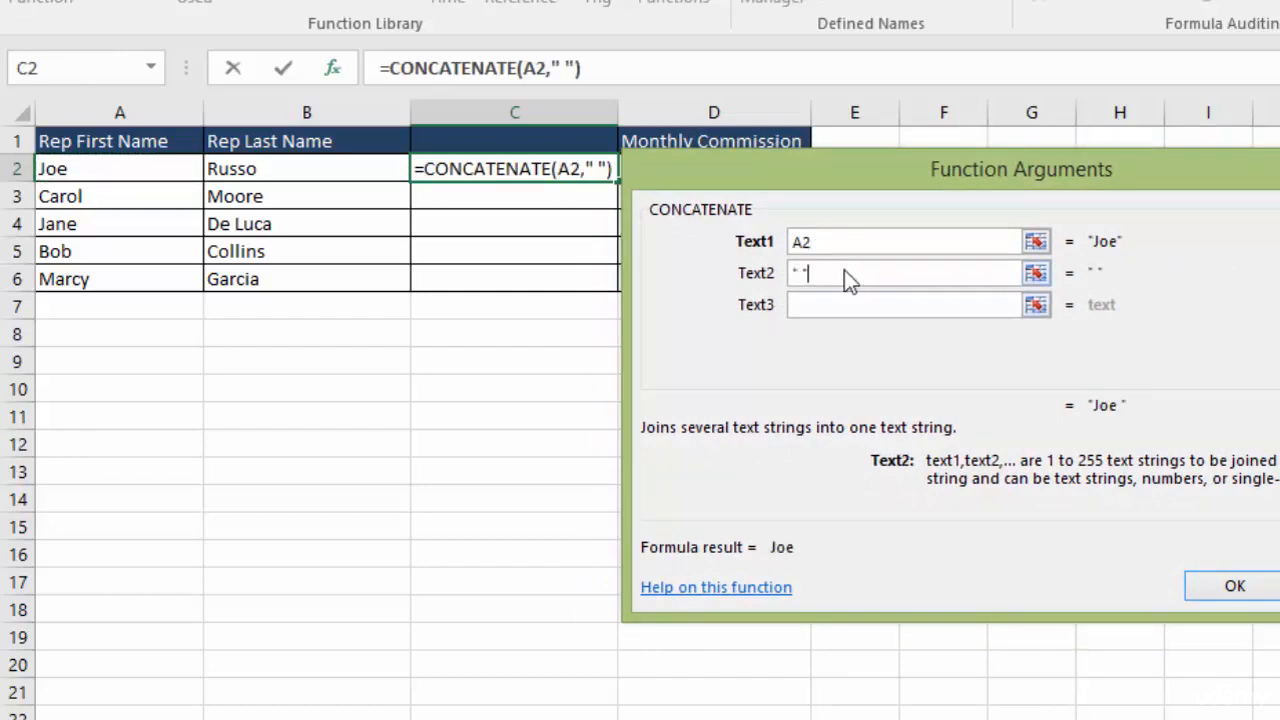
{"action": "left_click", "coordinate": [829, 306]}
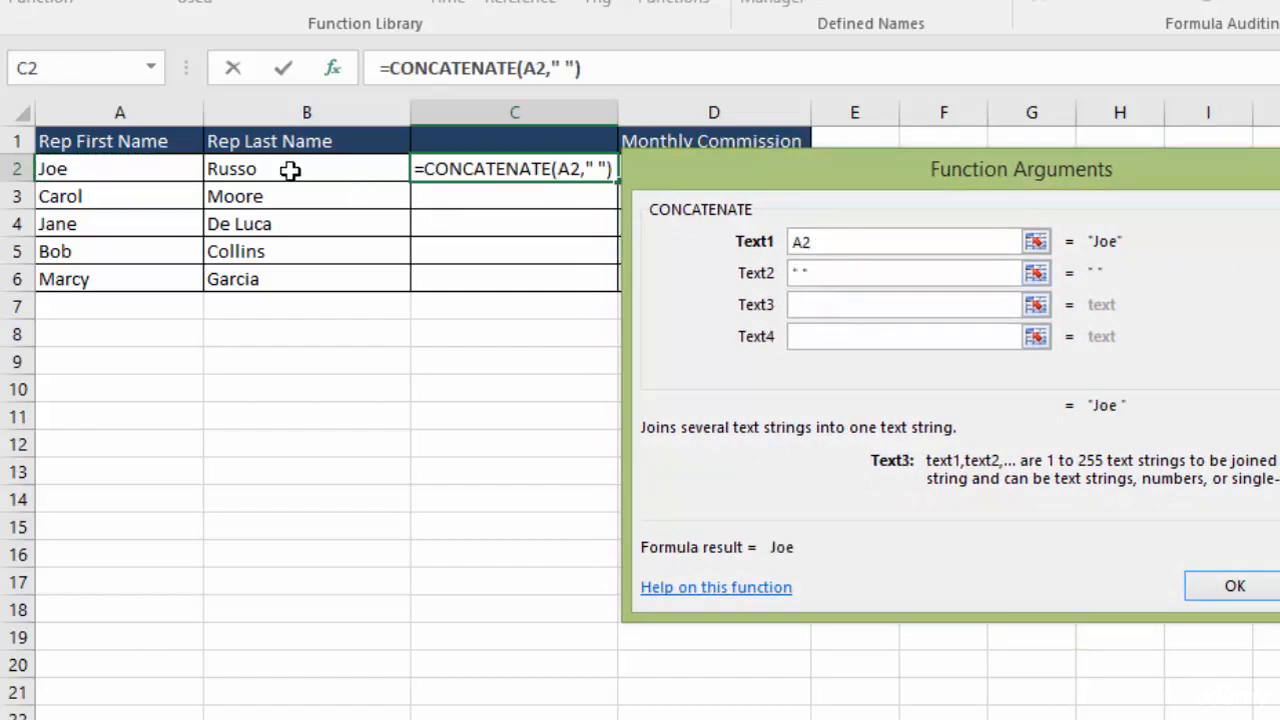
{"action": "left_click", "coordinate": [280, 168]}
{"action": "left_click_drag", "start_coordinate": [785, 180], "coordinate": [819, 171]}
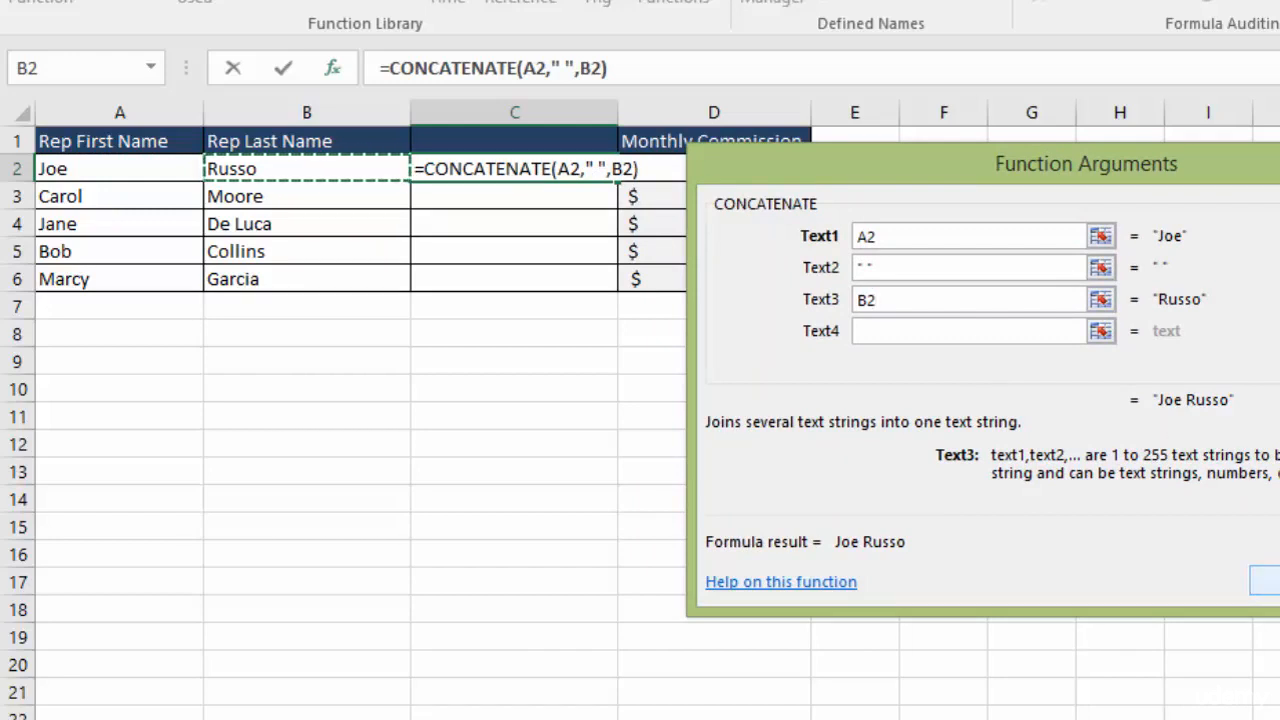
Accept the CONCATENATE function arguments for C2 and clear the resulting formula from the cell
{"action": "key", "text": "Return"}
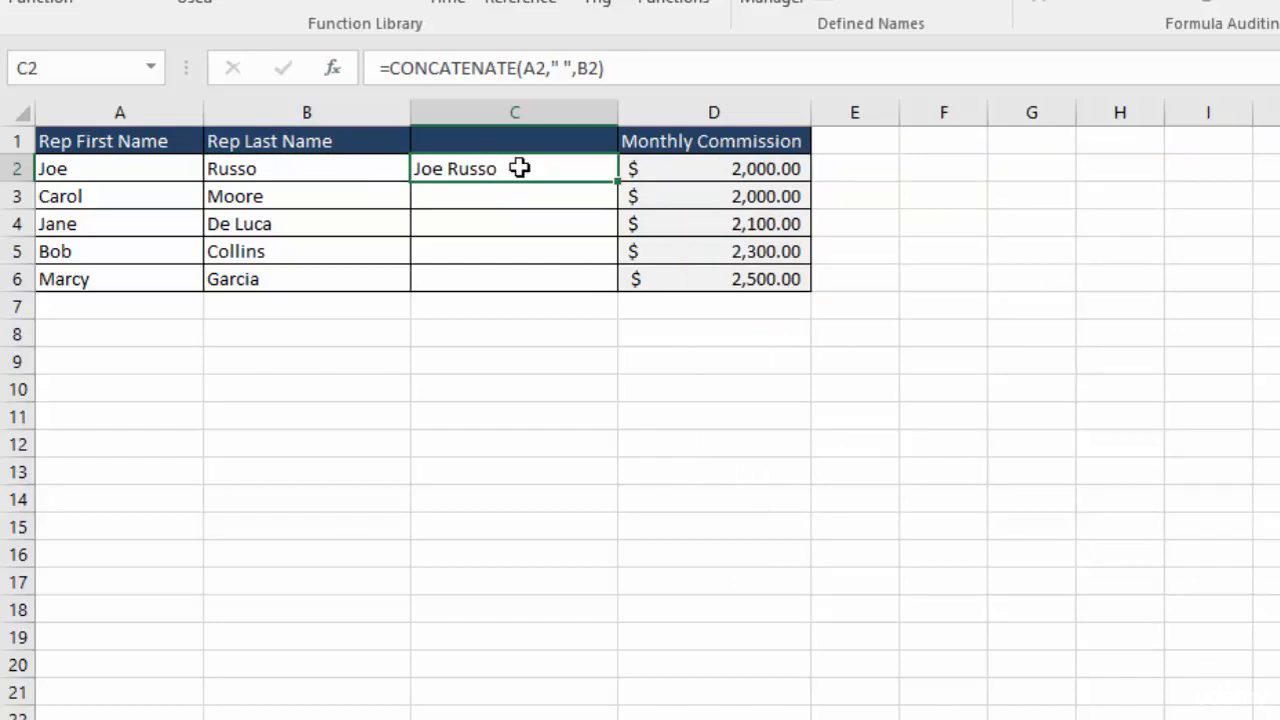
{"action": "key", "text": "Delete"}
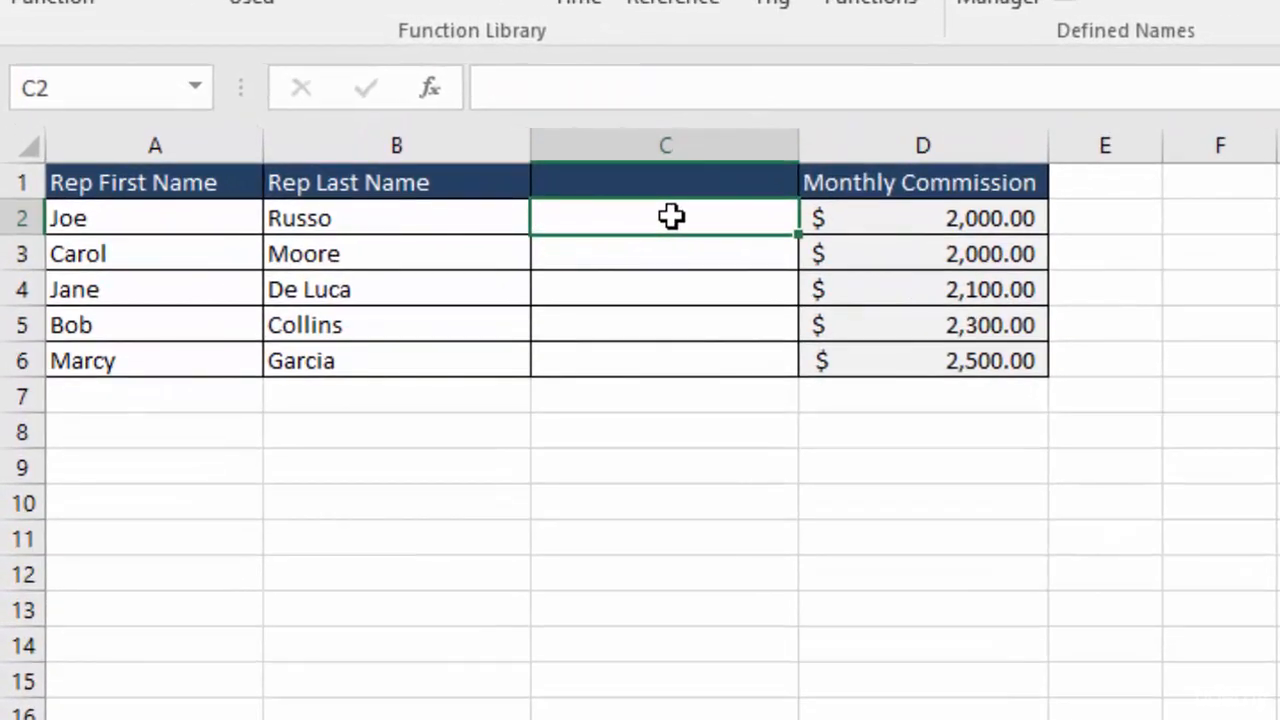
Enter the formula =Concatenate(A2&" "&B2) in C2, joining the first and last names with ampersands instead of commas
{"action": "type", "text": "=Con"}
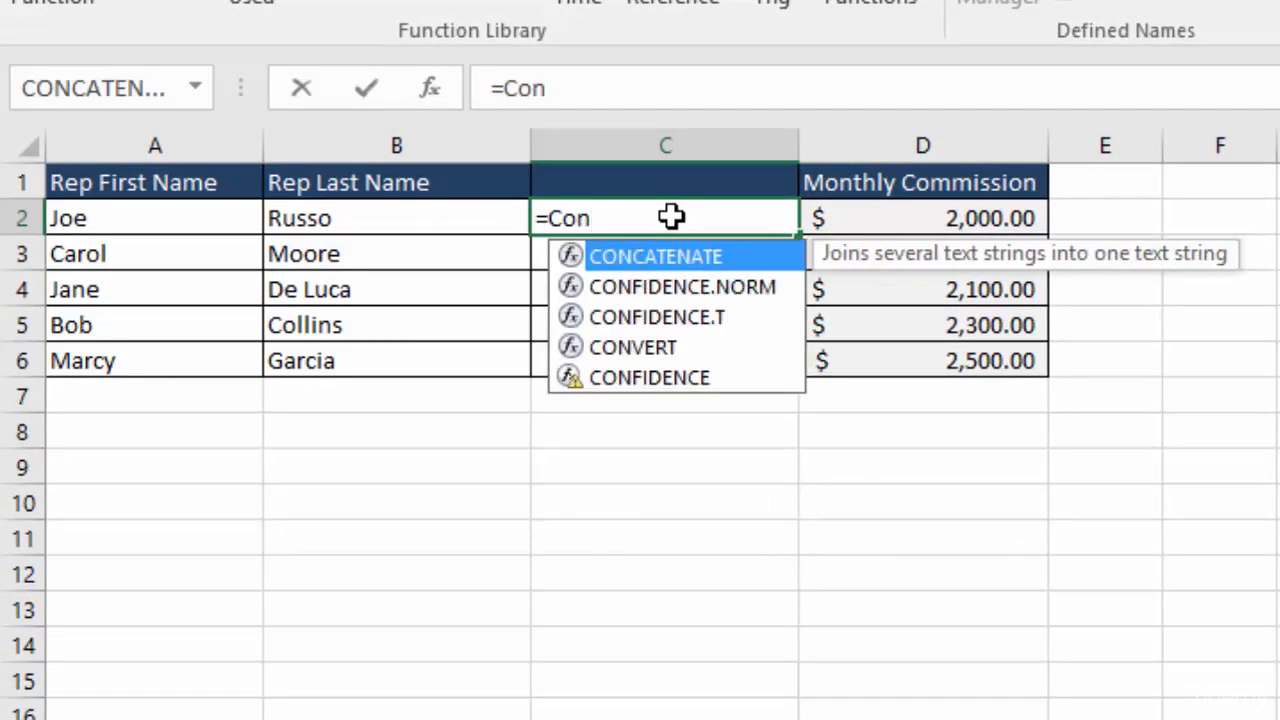
{"action": "type", "text": "catenate("}
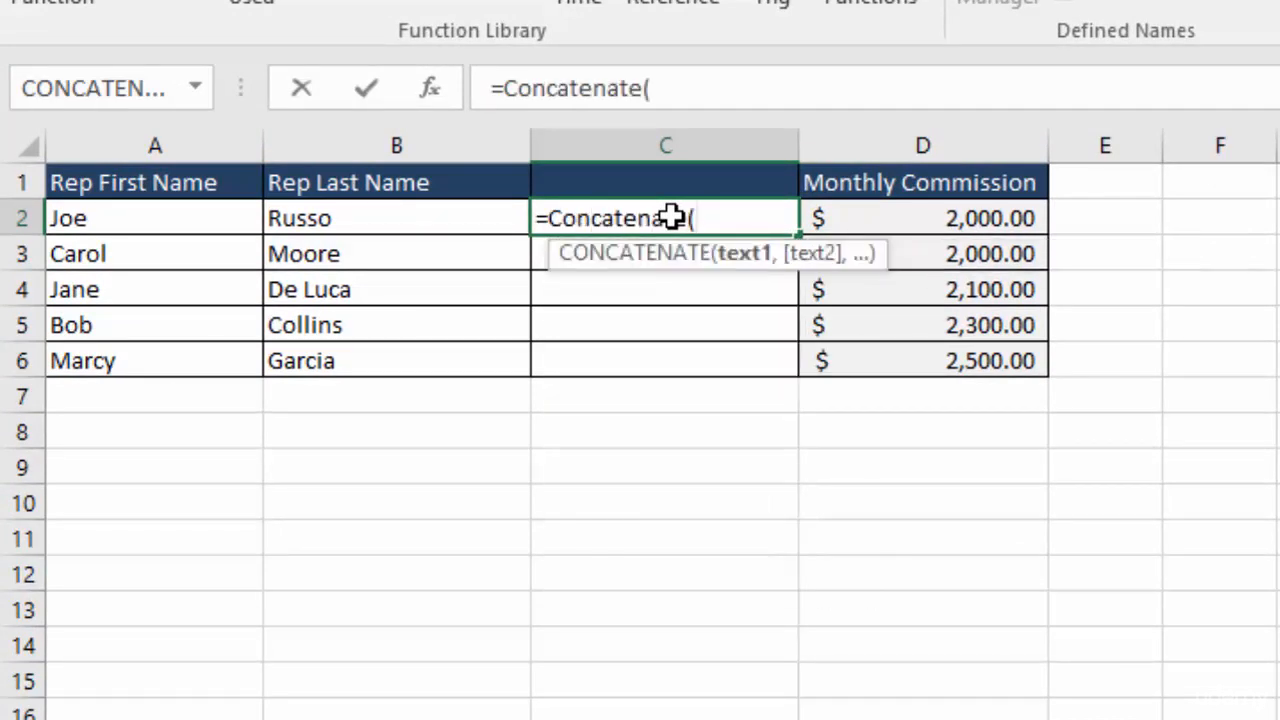
{"action": "type", "text": "A"}
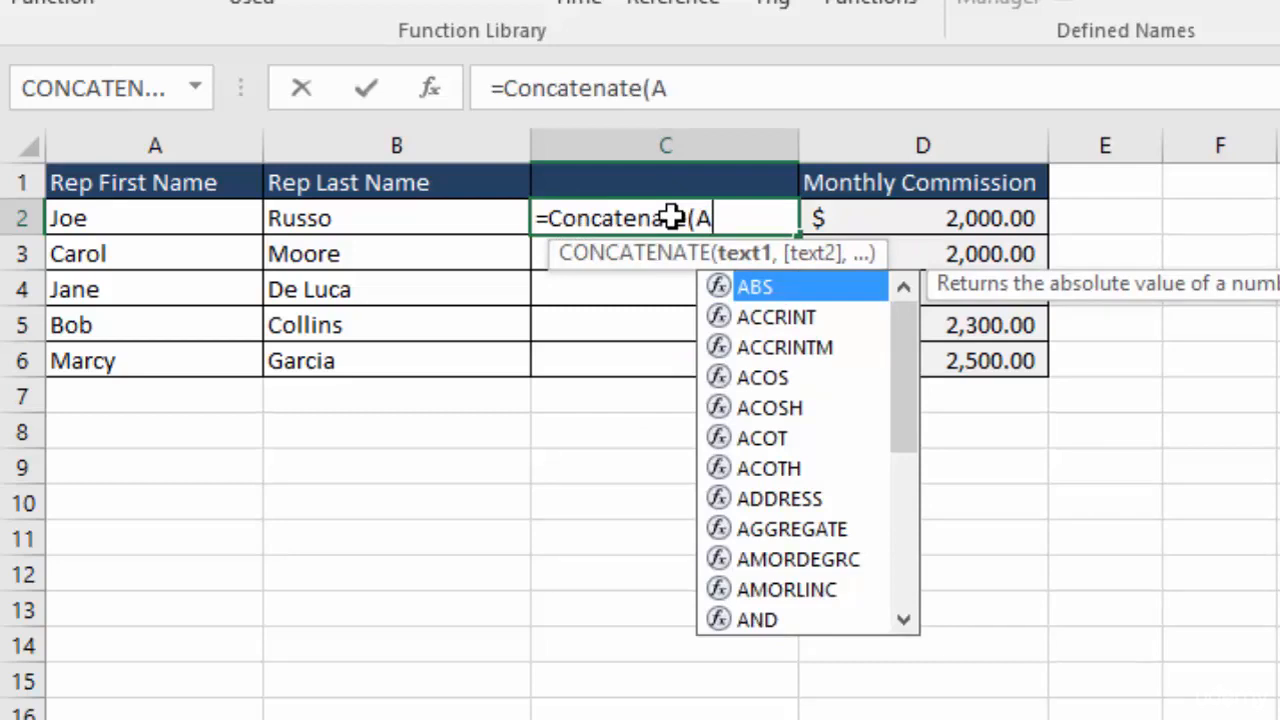
{"action": "type", "text": "2"}
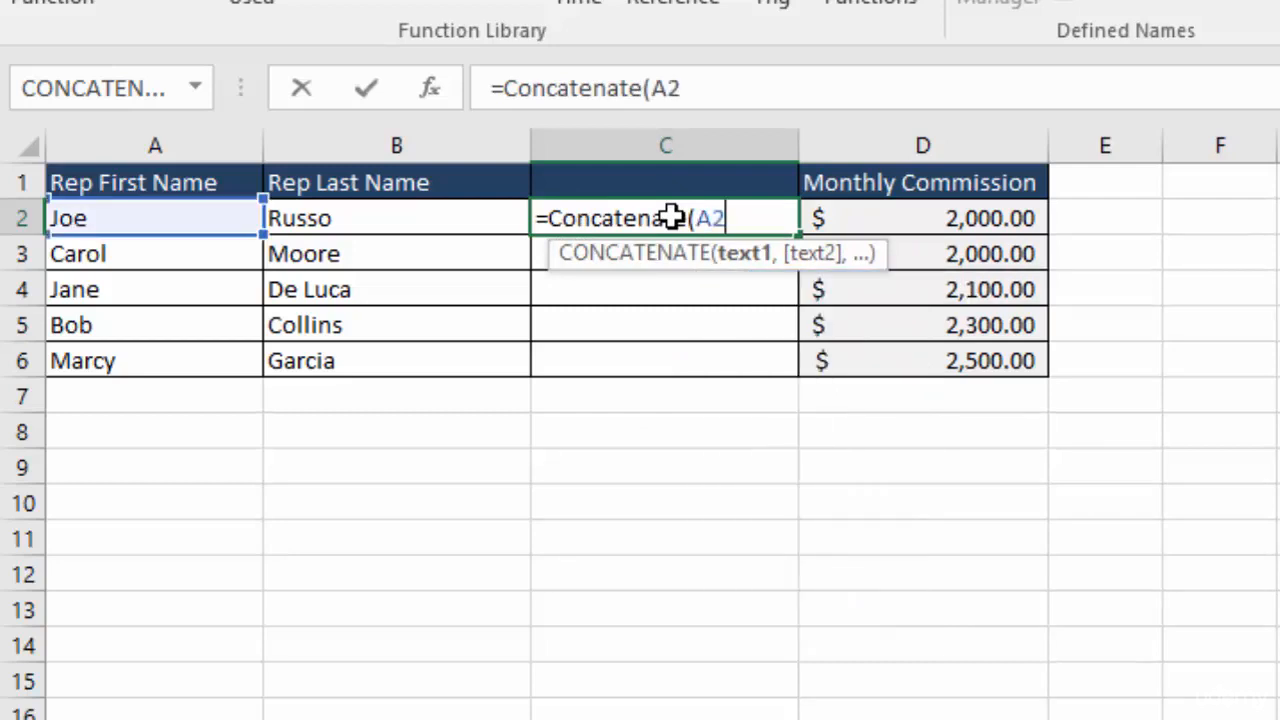
{"action": "type", "text": "&\""}
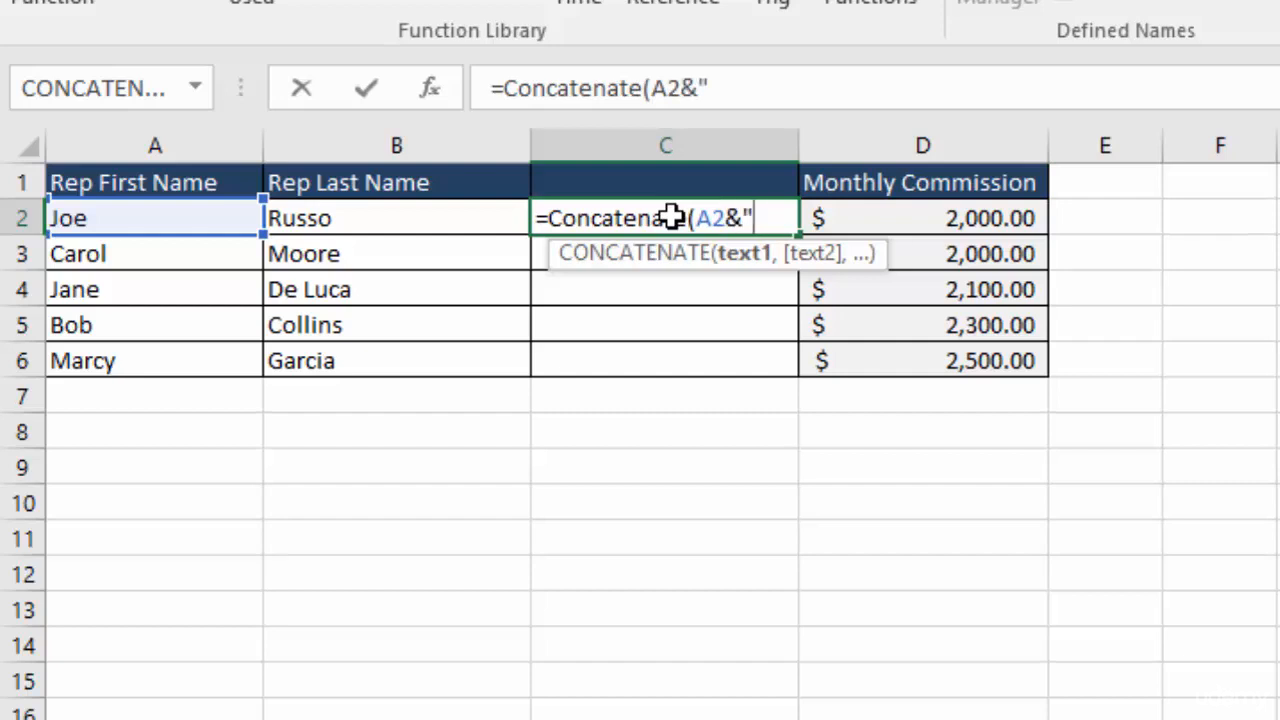
{"action": "type", "text": " \"&"}
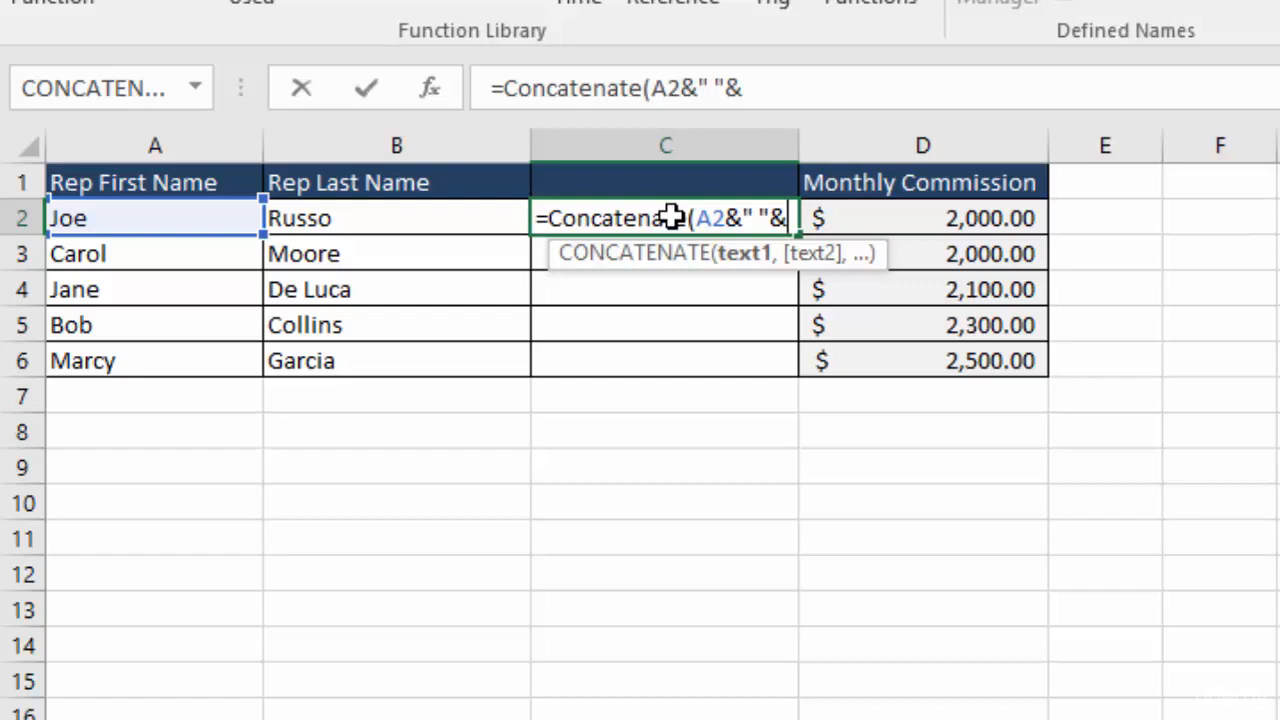
{"action": "type", "text": "B2)"}
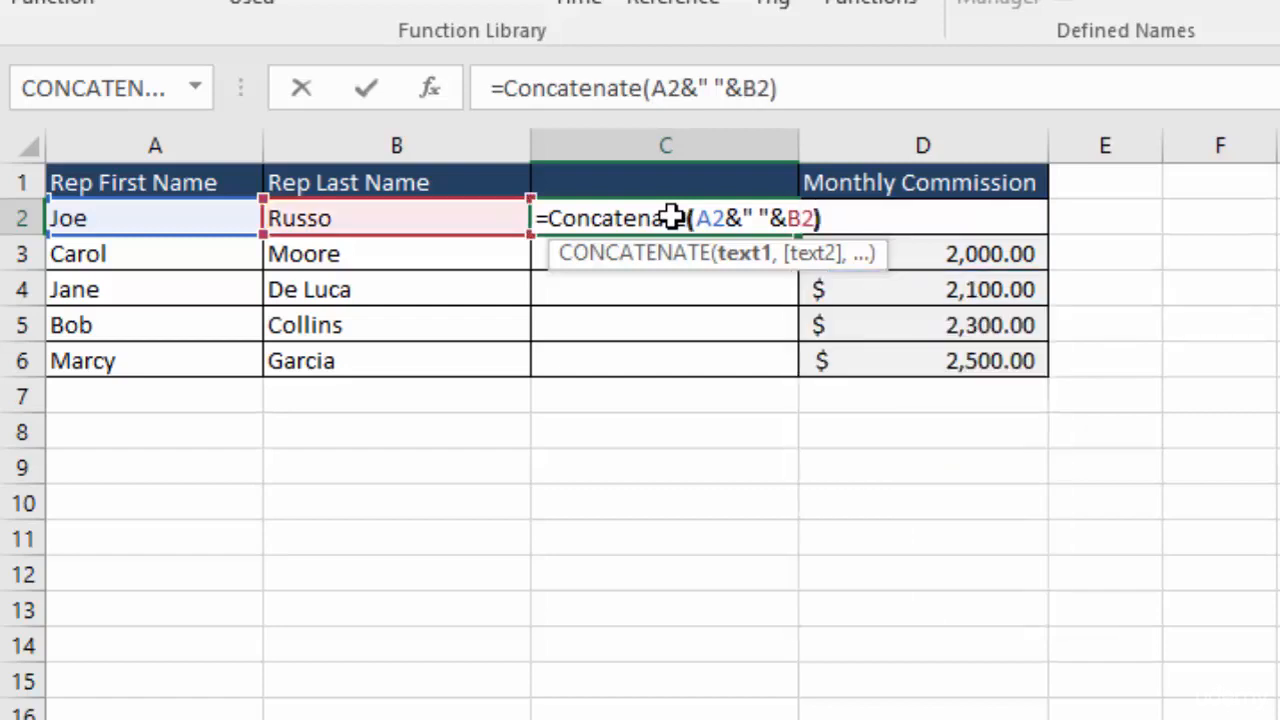
{"action": "key", "text": "Return"}
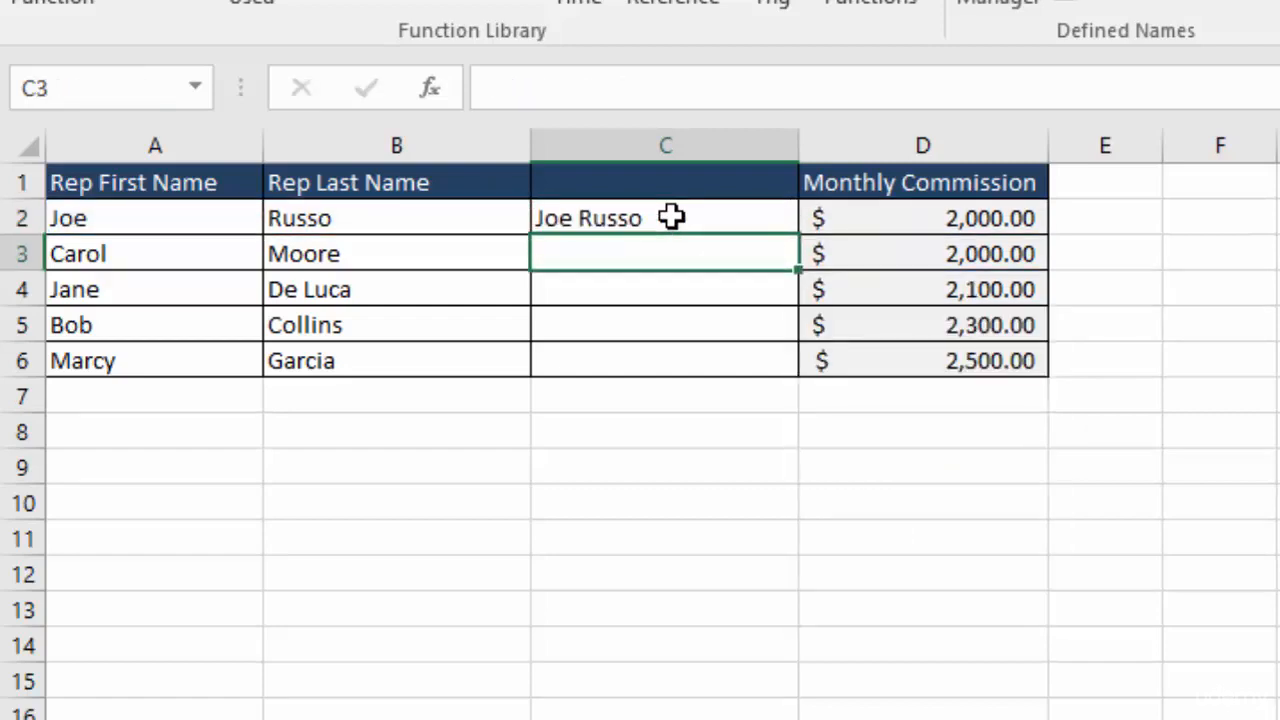
Fill the ampersand version of the CONCATENATE formula from C2 down through C6
{"action": "left_click", "coordinate": [670, 217]}
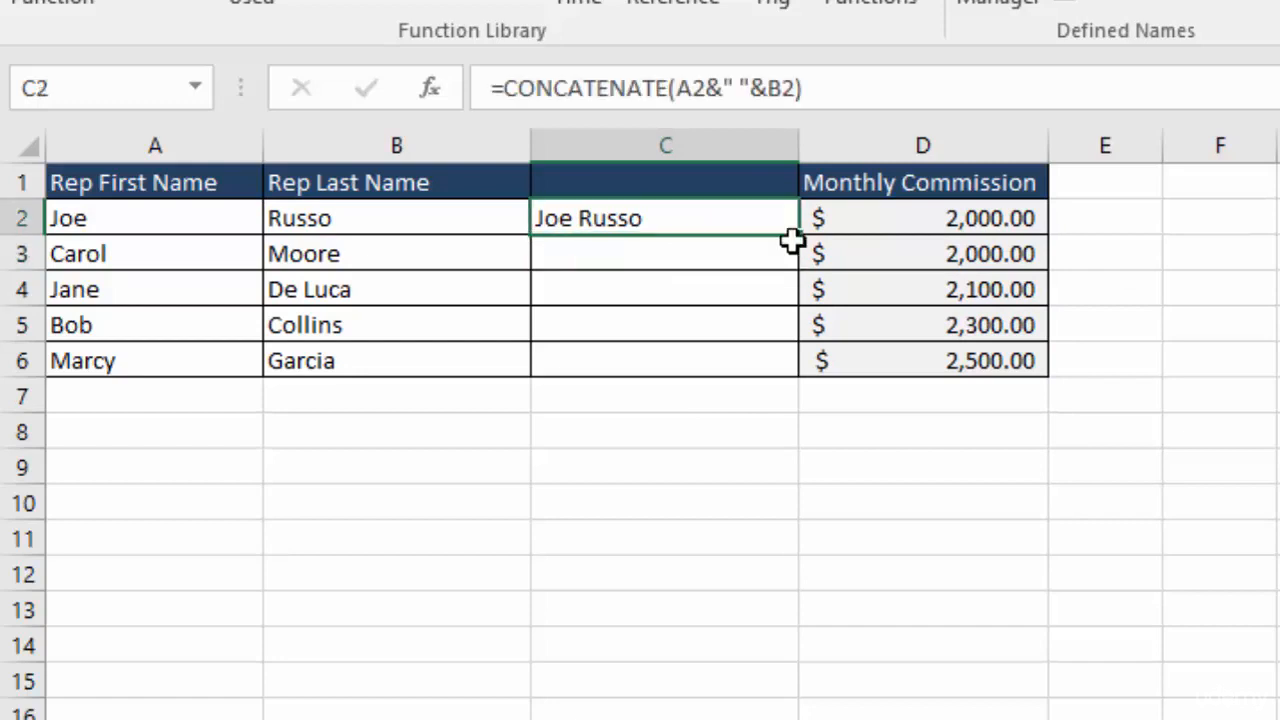
{"action": "left_click_drag", "start_coordinate": [798, 235], "coordinate": [820, 374]}
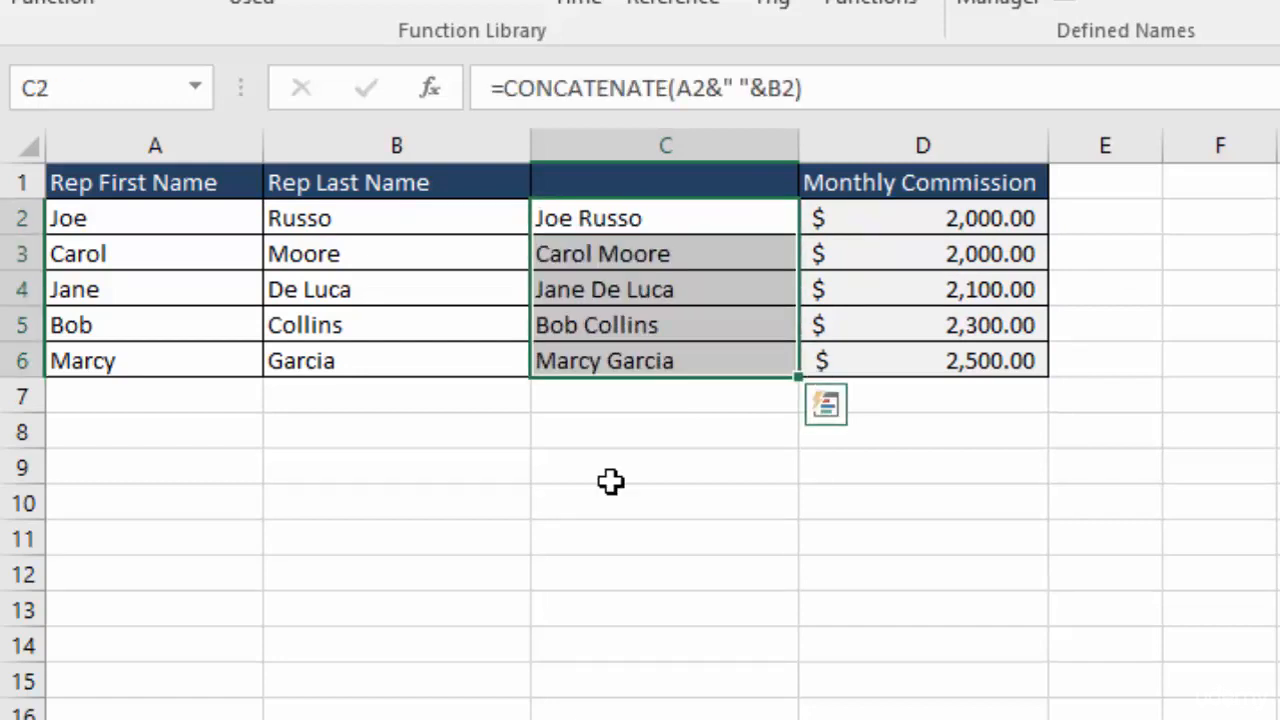